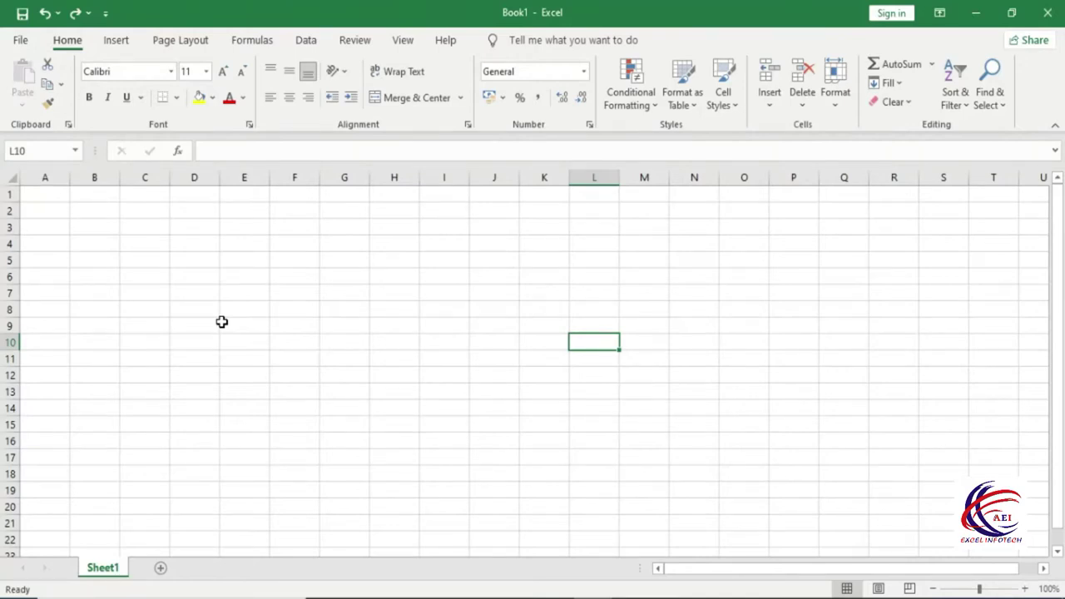
# Step: Switch the empty Book1 workbook's ribbon to the Insert tab
pyautogui.click(108, 39)
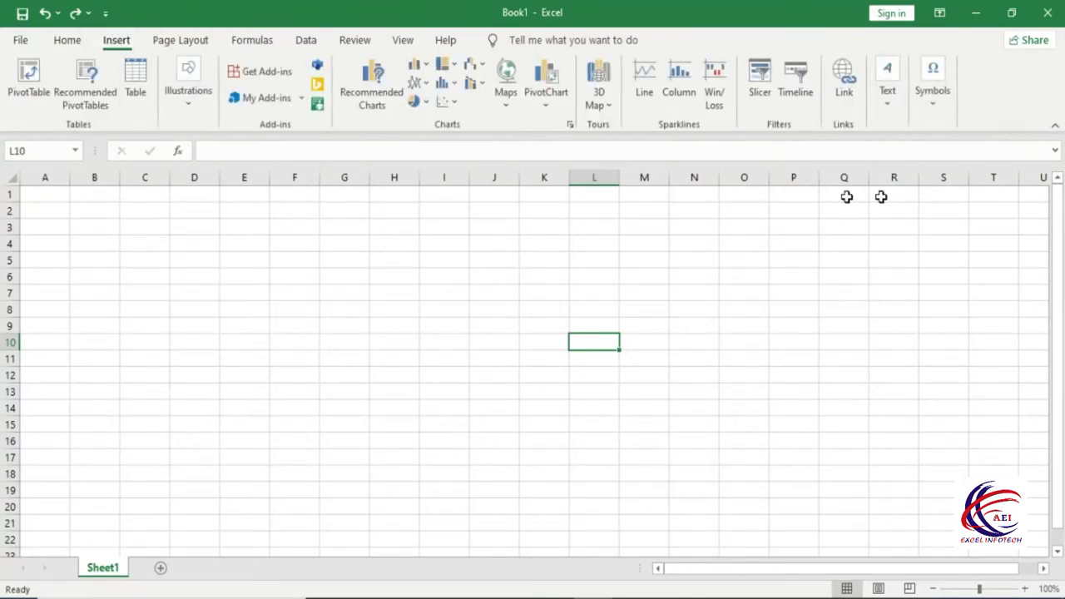
# Step: Insert the Binomial Theorem equation, (x + a)^n = Σ C(n,k) x^k a^(n−k), from the Equation gallery
pyautogui.click(927, 113)
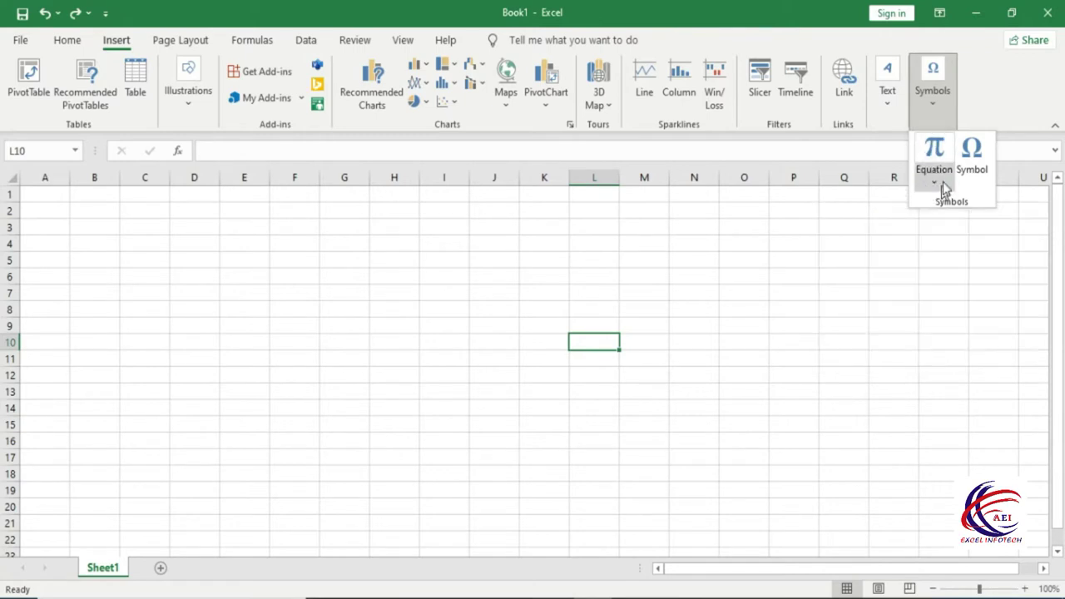
pyautogui.click(932, 183)
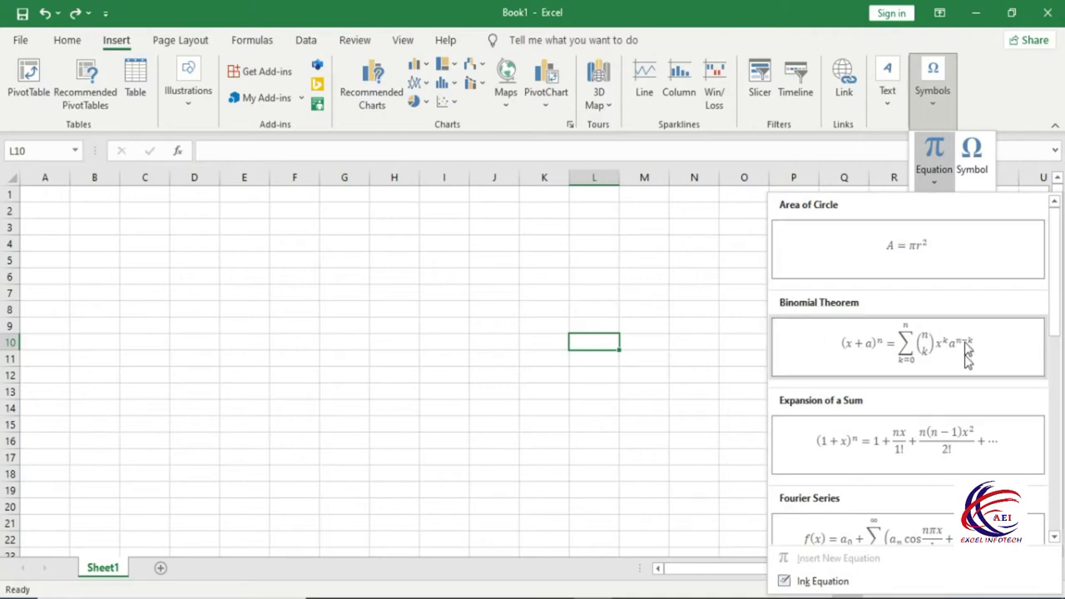
pyautogui.click(894, 349)
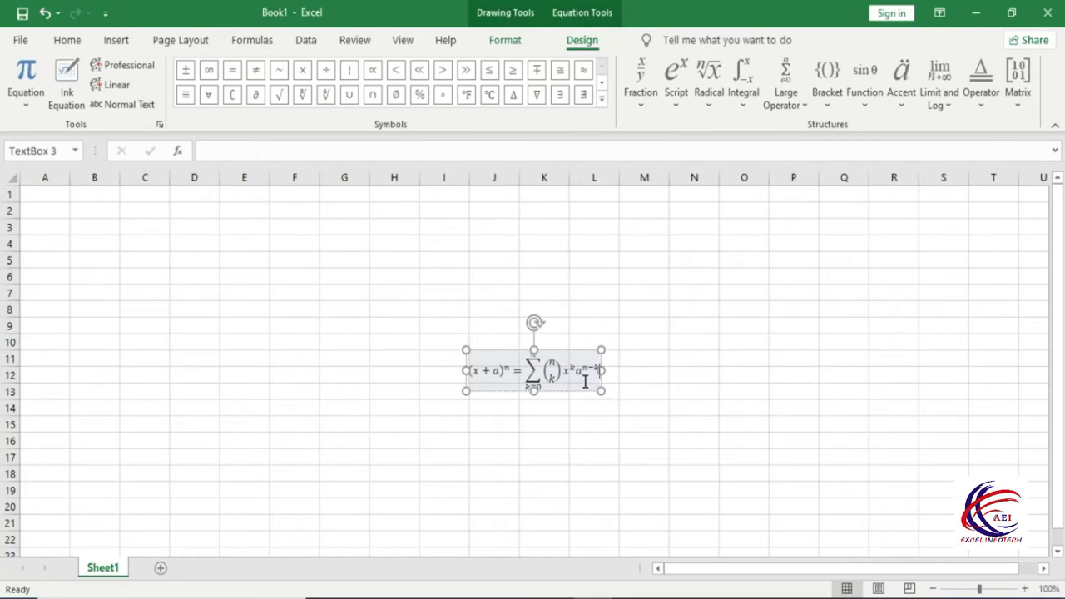
# Step: Set the equation's font size to 40 and drag the box up to around cell G5
pyautogui.click(67, 40)
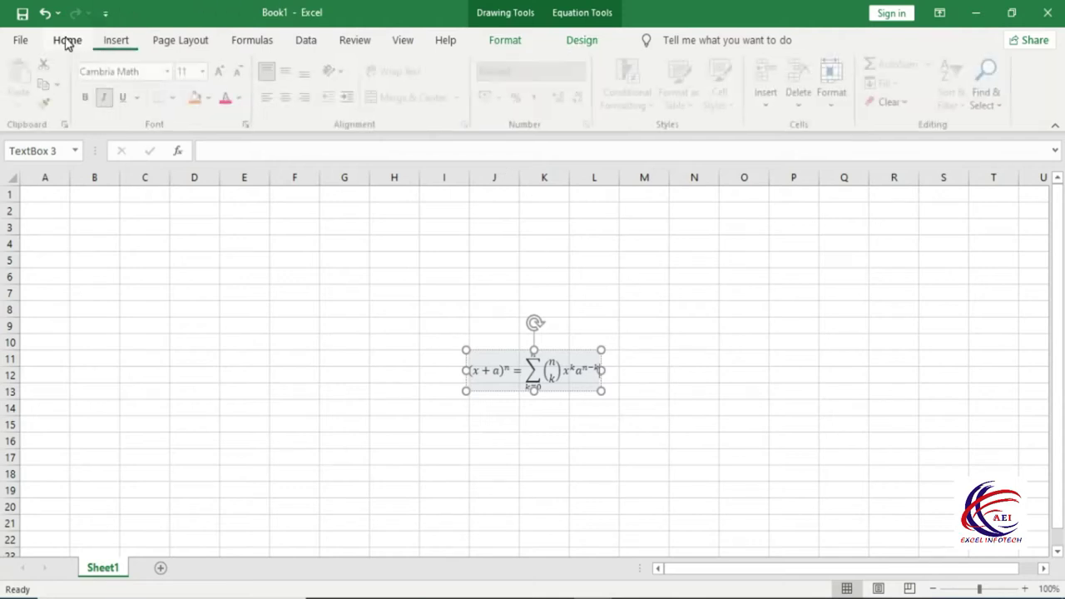
pyautogui.click(206, 71)
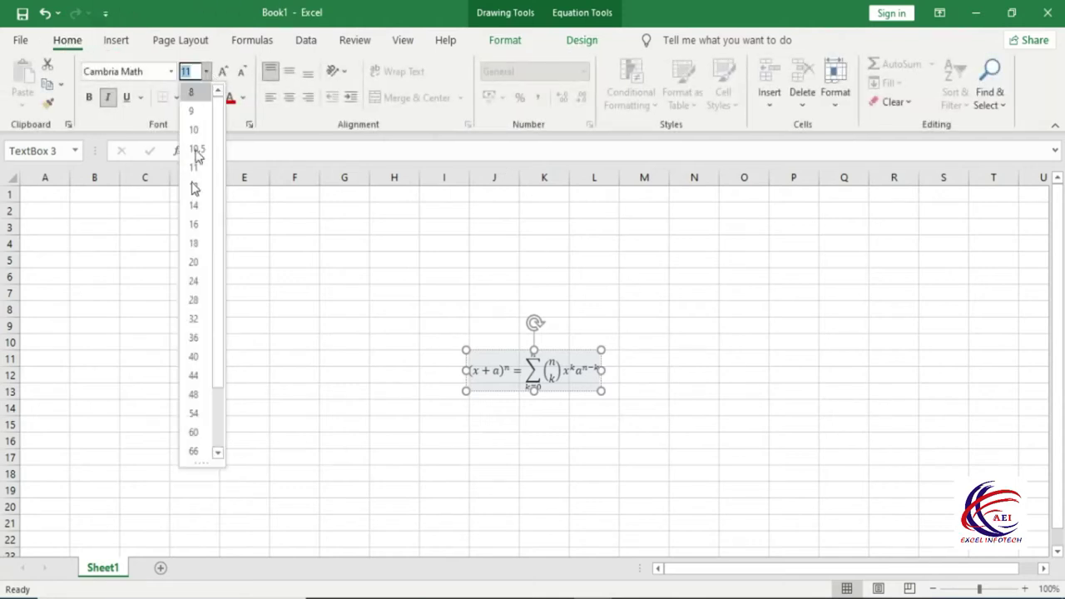
pyautogui.click(192, 355)
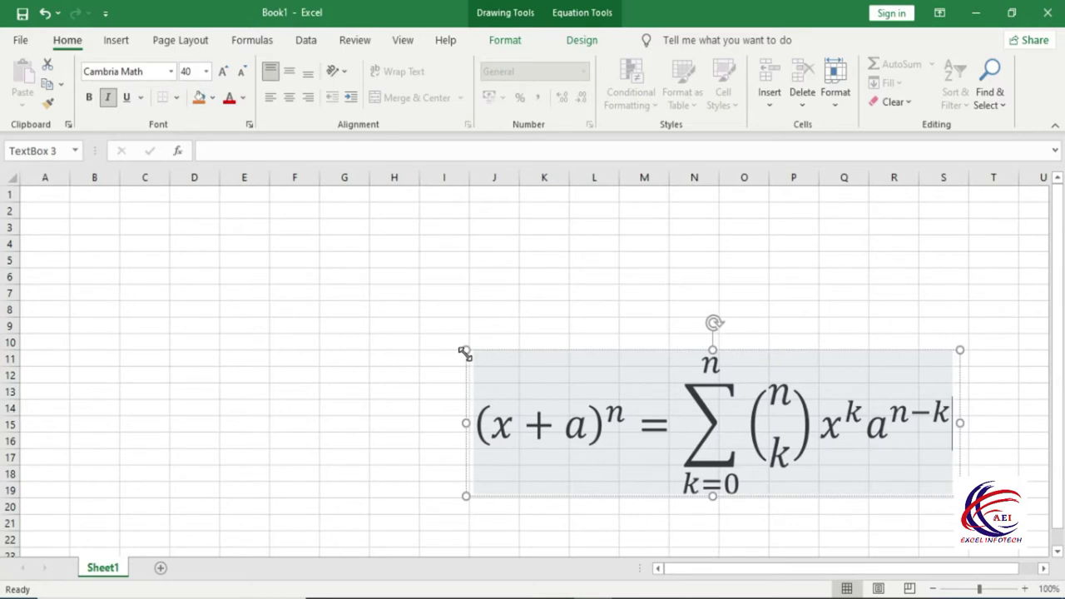
pyautogui.moveTo(464, 354); pyautogui.dragTo(337, 261)
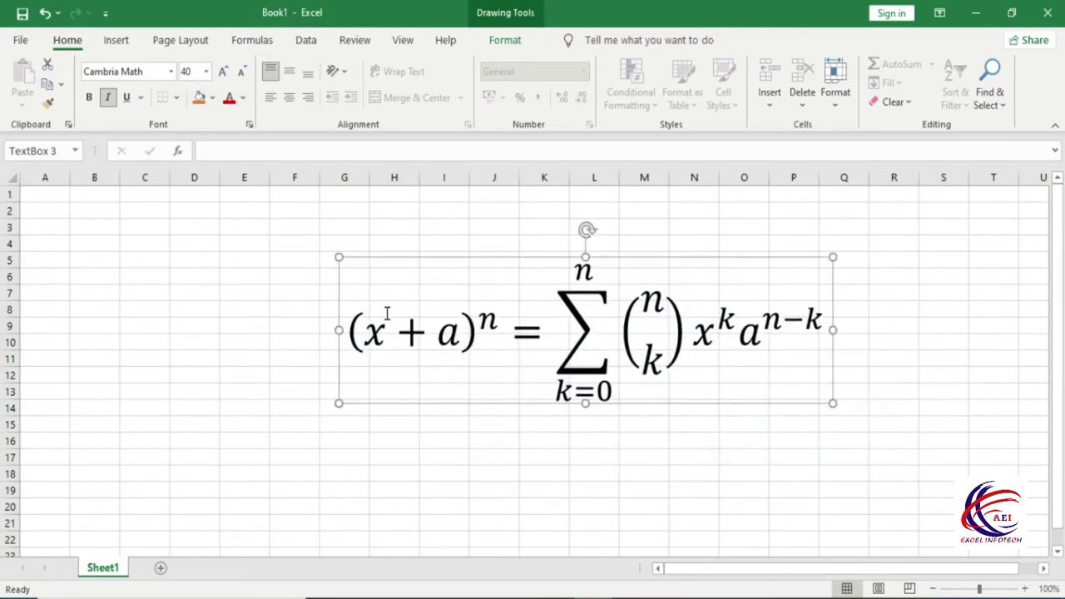
# Step: Give the equation box the orange shape style with white text, after briefly trying yellow
pyautogui.click(526, 11)
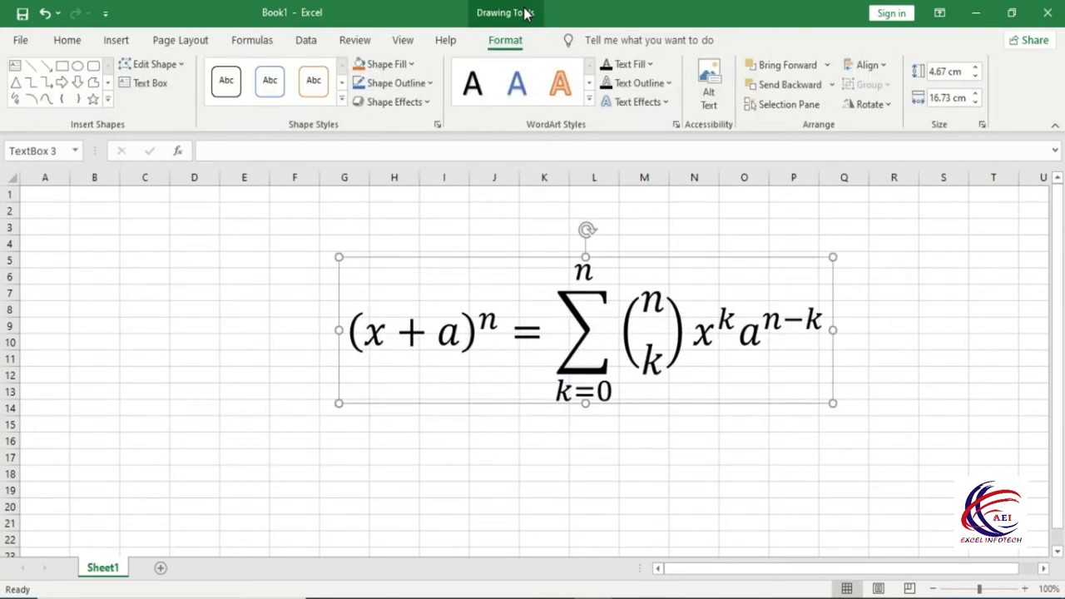
pyautogui.click(342, 98)
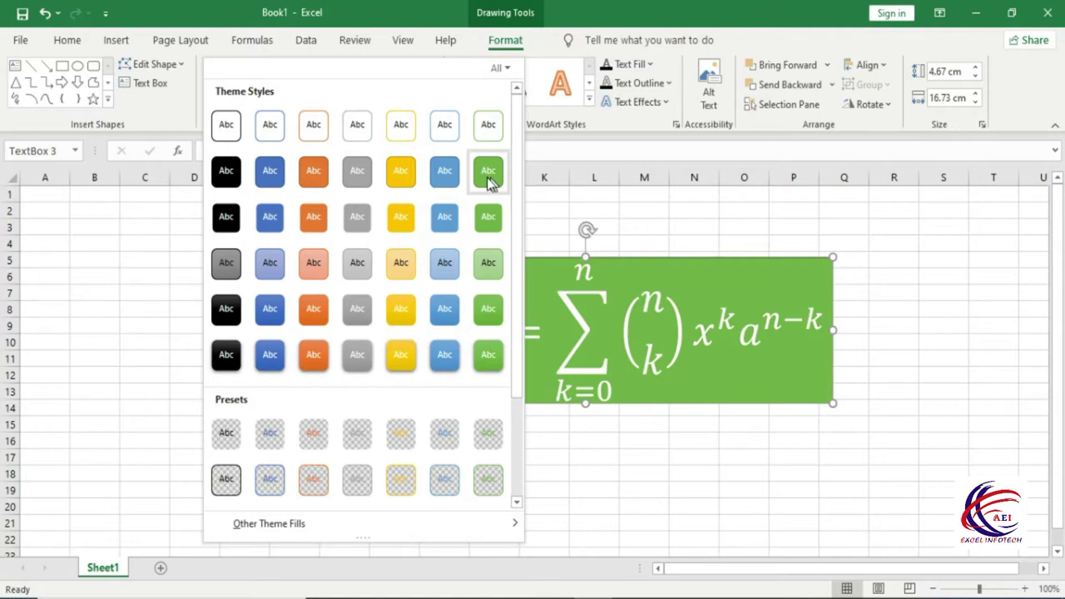
pyautogui.click(388, 172)
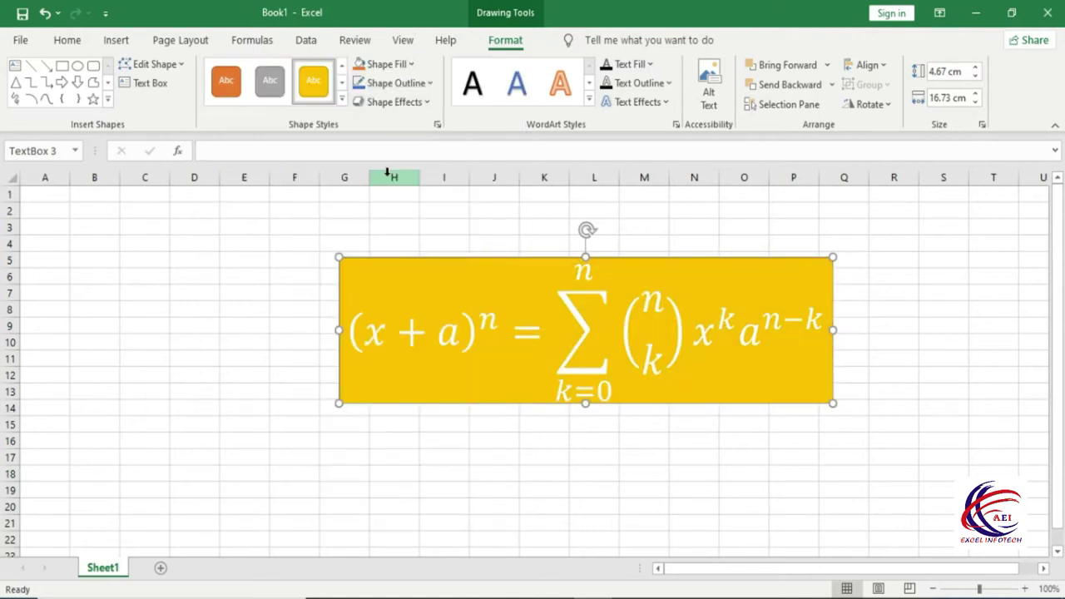
pyautogui.click(227, 81)
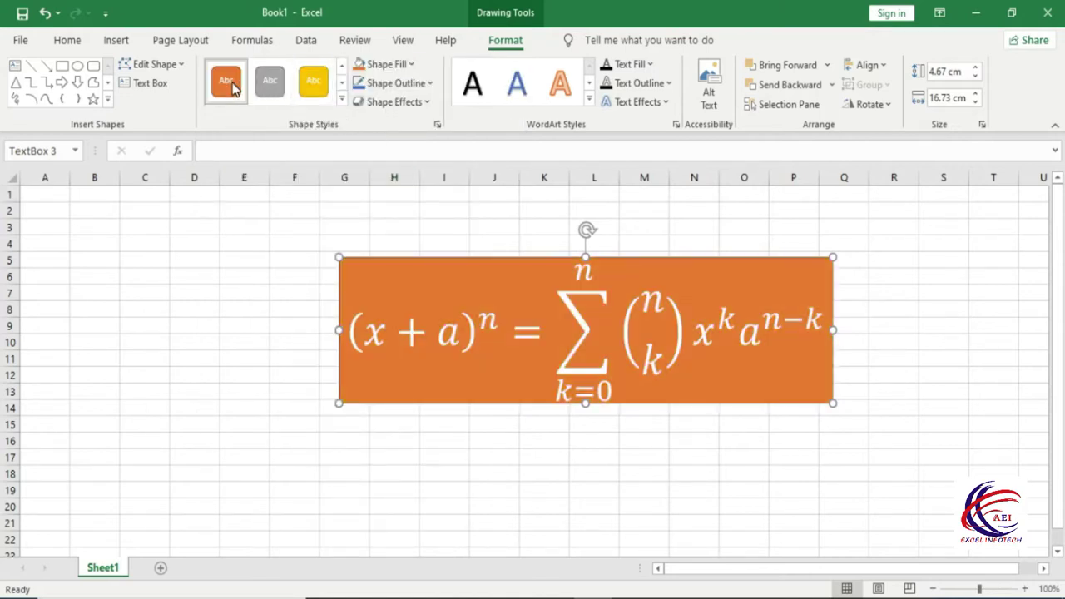
pyautogui.click(391, 332)
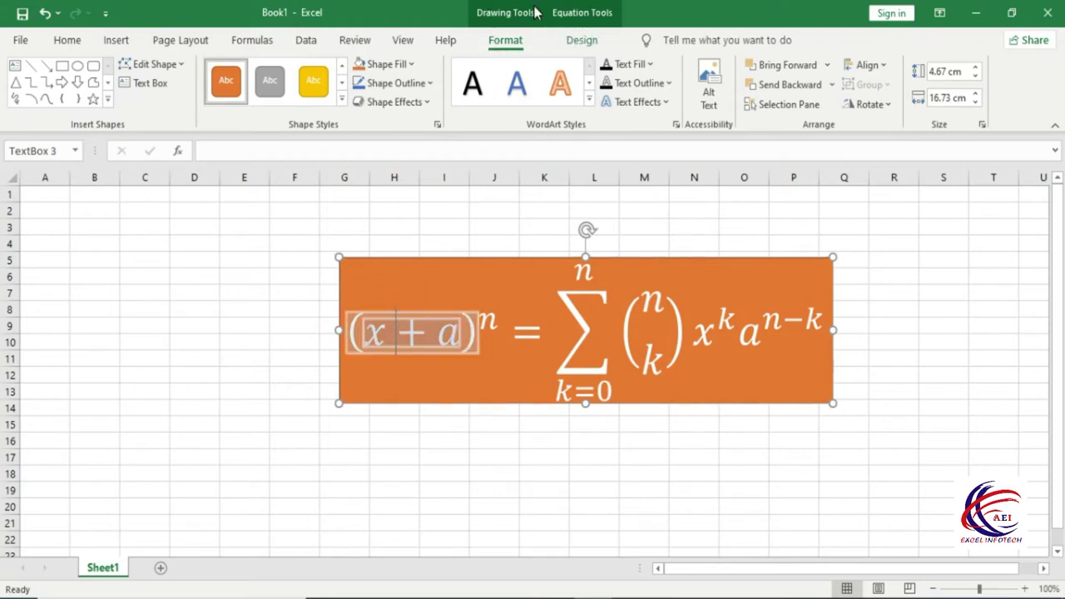
# Step: Open Ink Equation from the Equation dropdown on Equation Tools Design
pyautogui.click(580, 15)
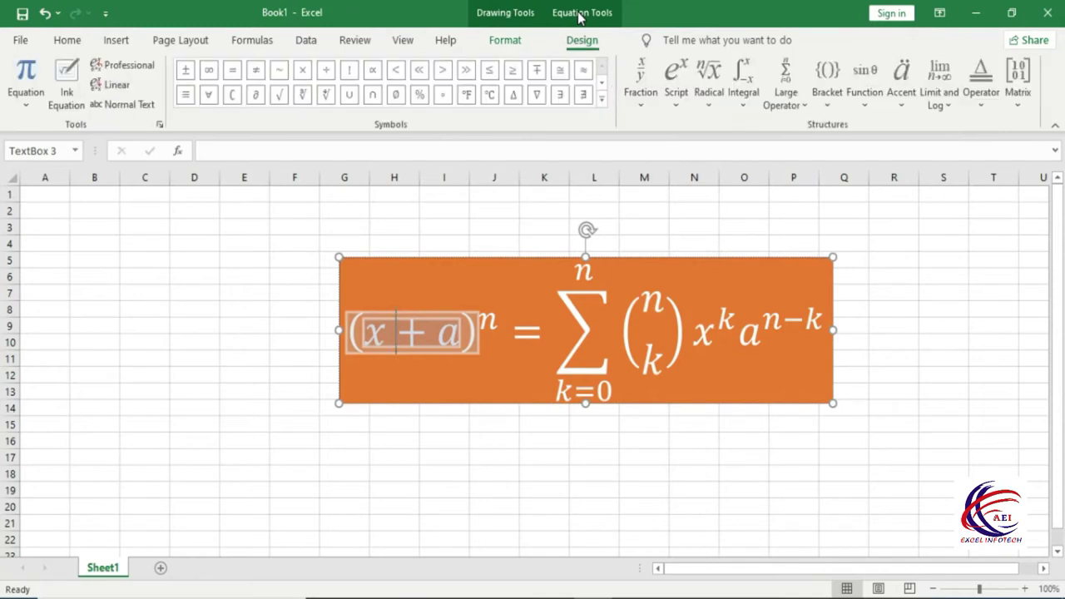
pyautogui.click(42, 108)
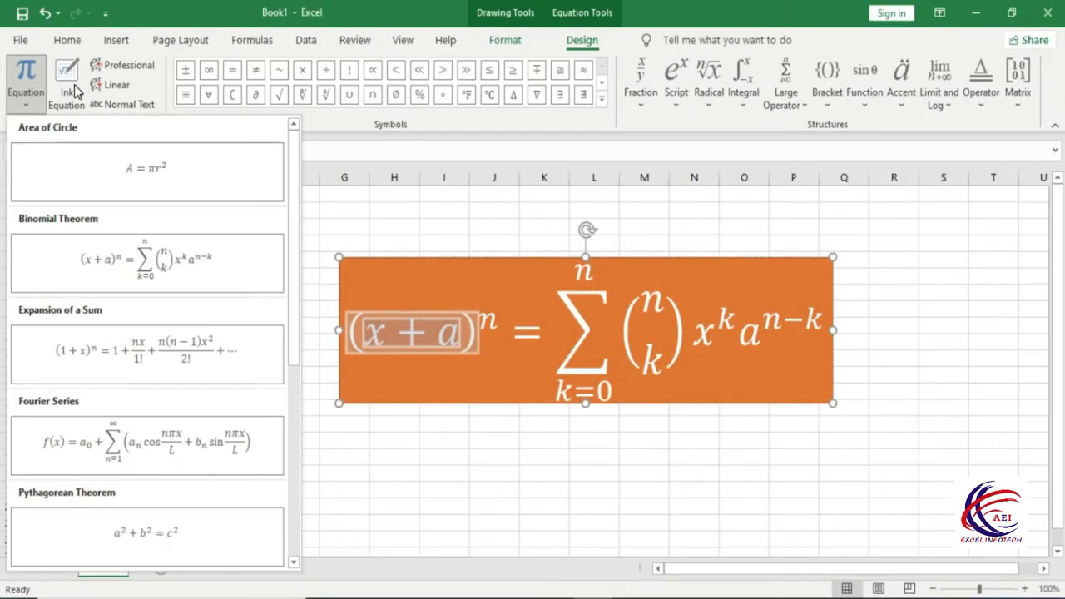
pyautogui.click(74, 106)
# Step: Move the Math Input pad aside, hand-draw a square root sign, and insert it after x
pyautogui.moveTo(404, 231)
pyautogui.mouseDown()
pyautogui.moveTo(221, 204)
pyautogui.moveTo(337, 222)
pyautogui.mouseUp()
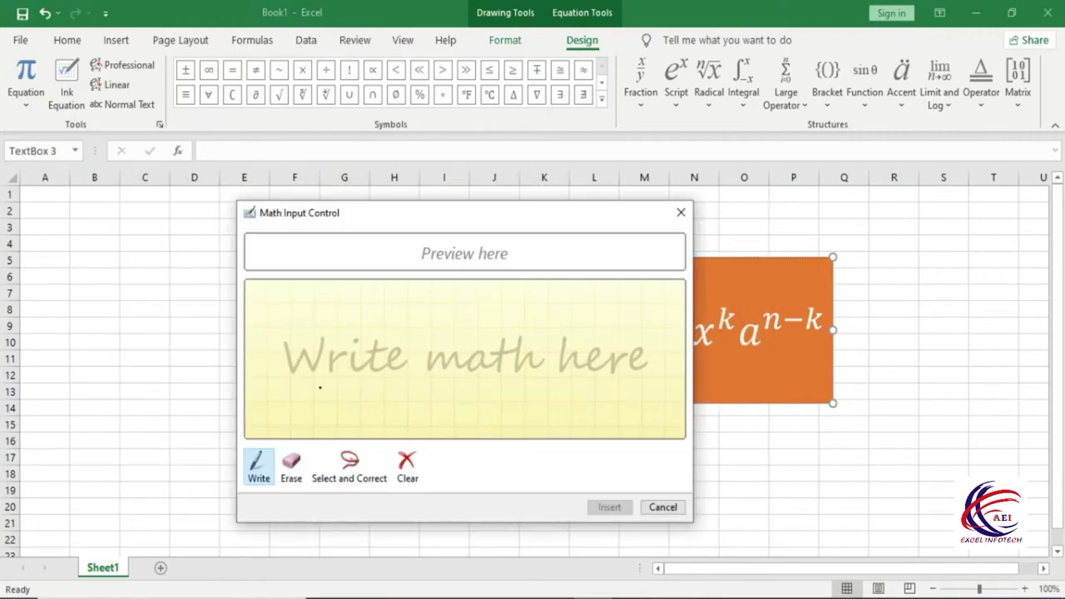
pyautogui.moveTo(376, 231)
pyautogui.mouseDown()
pyautogui.moveTo(443, 431)
pyautogui.moveTo(697, 216)
pyautogui.moveTo(688, 216)
pyautogui.mouseUp()
pyautogui.moveTo(622, 367); pyautogui.dragTo(643, 342)
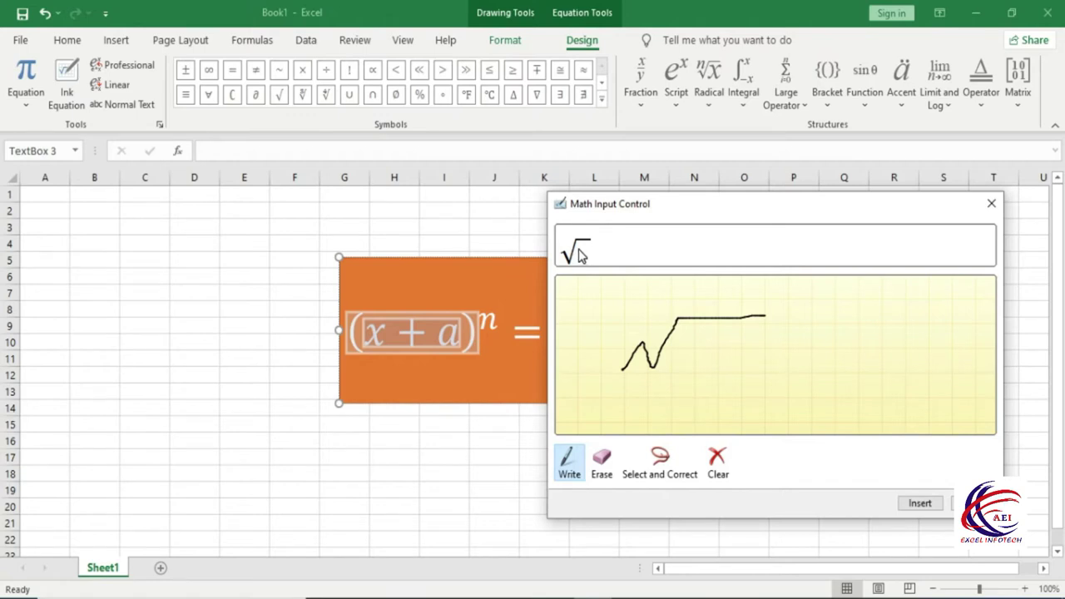
pyautogui.click(920, 505)
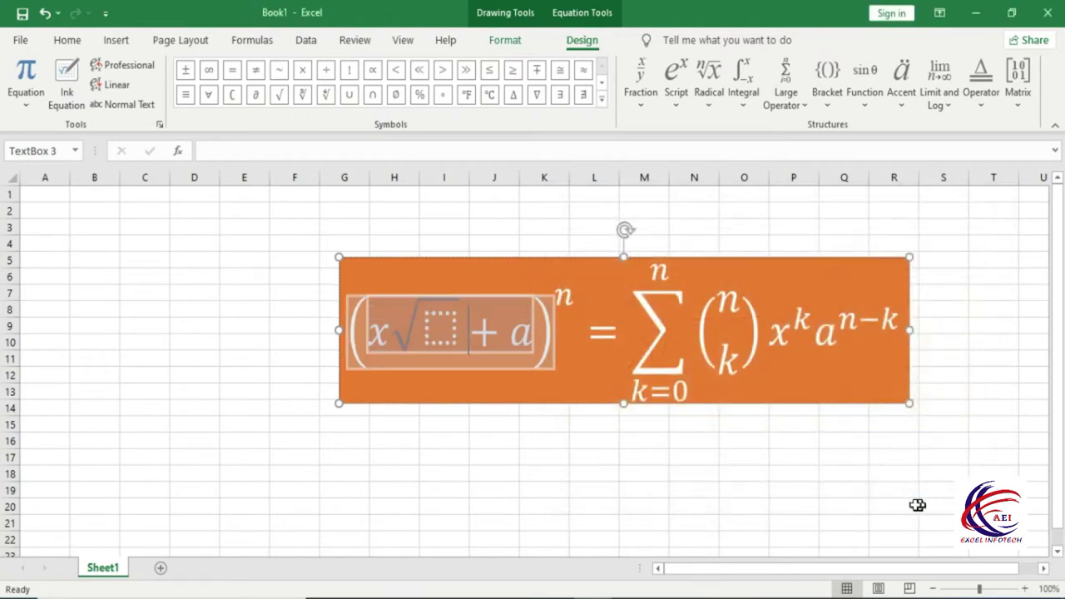
# Step: Type 12 into the square root's empty placeholder so the term reads x√12
pyautogui.click(446, 333)
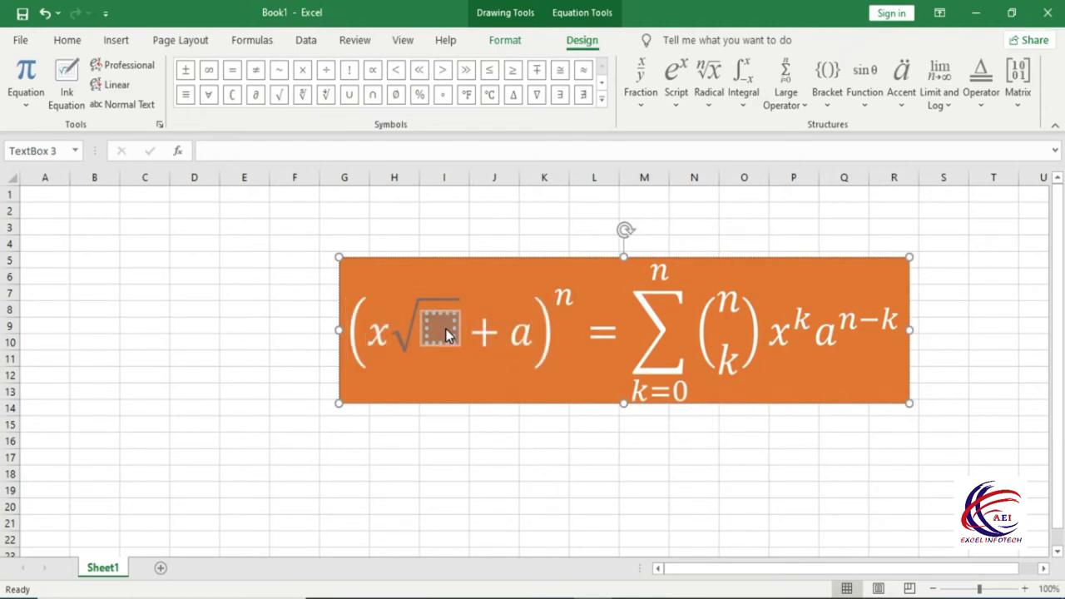
pyautogui.write('12')
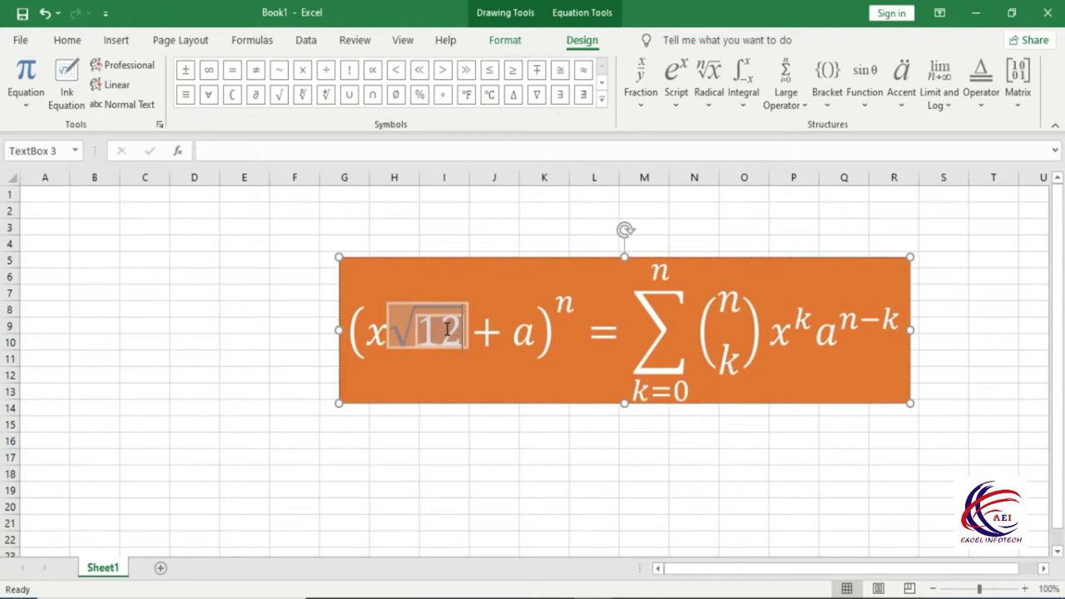
pyautogui.click(432, 404)
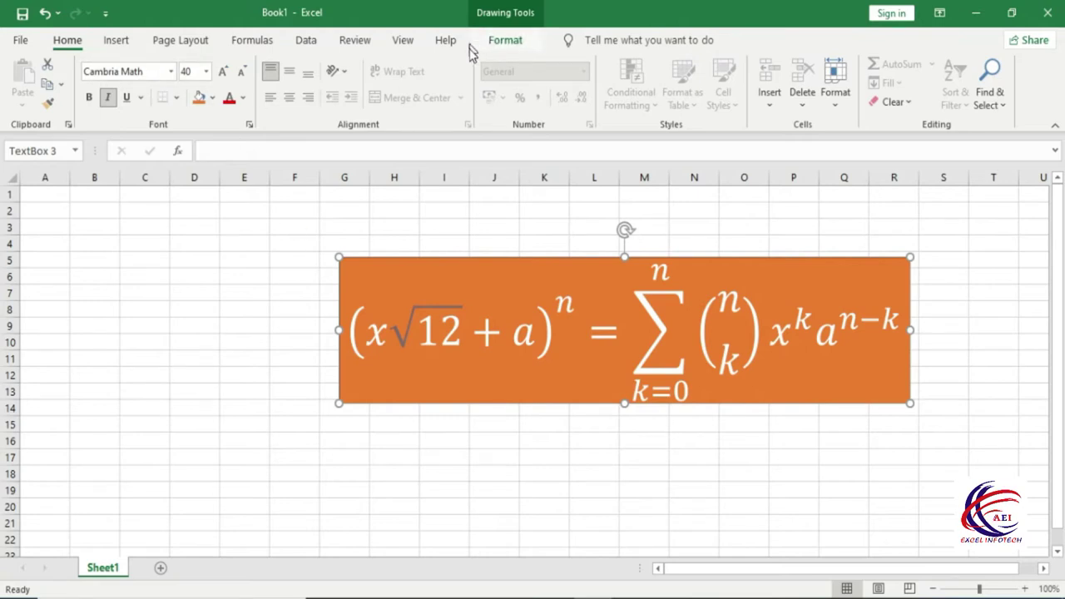
pyautogui.click(408, 313)
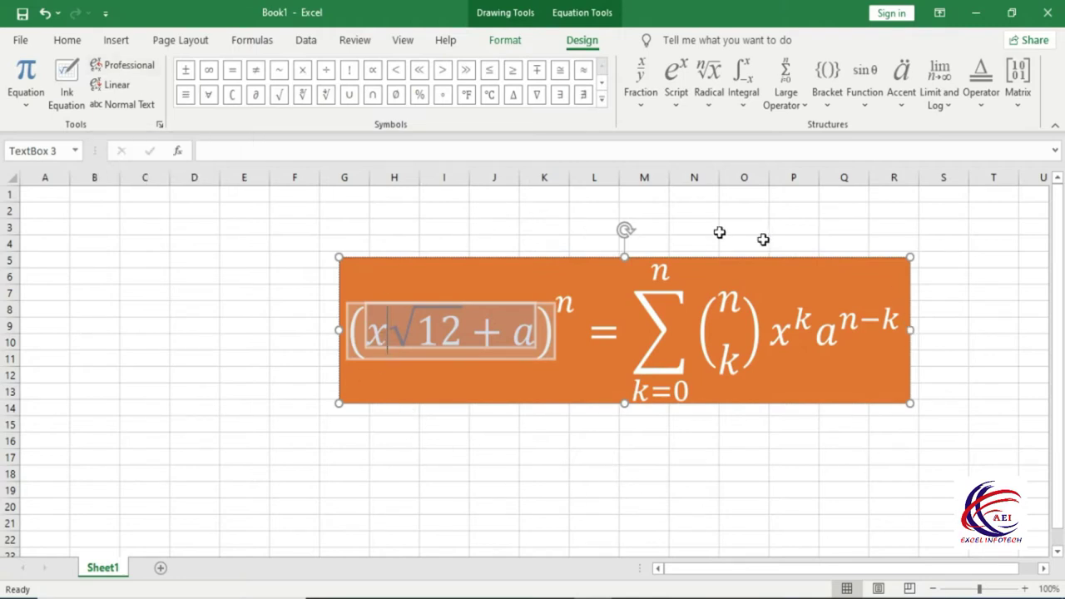
pyautogui.click(115, 84)
pyautogui.moveTo(682, 571); pyautogui.dragTo(899, 577)
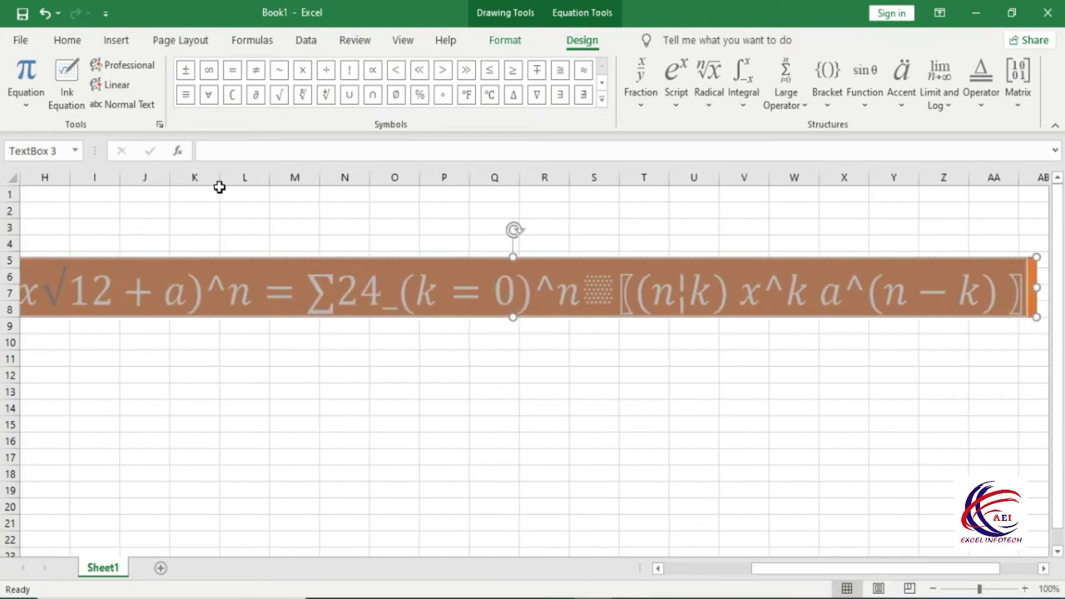
pyautogui.click(127, 105)
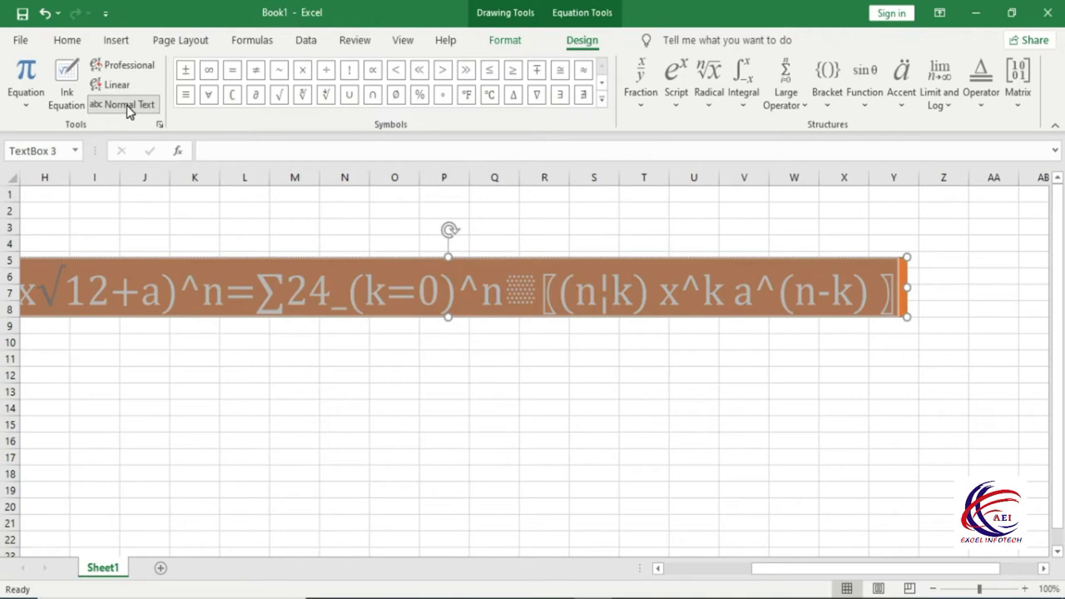
pyautogui.click(126, 105)
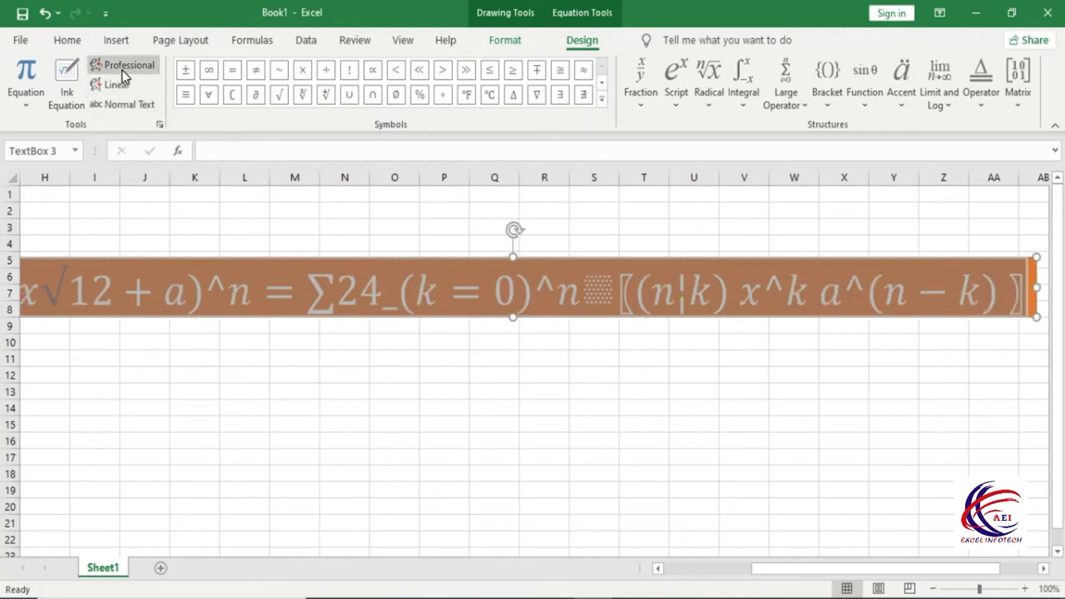
pyautogui.click(123, 70)
pyautogui.moveTo(790, 569); pyautogui.dragTo(716, 569)
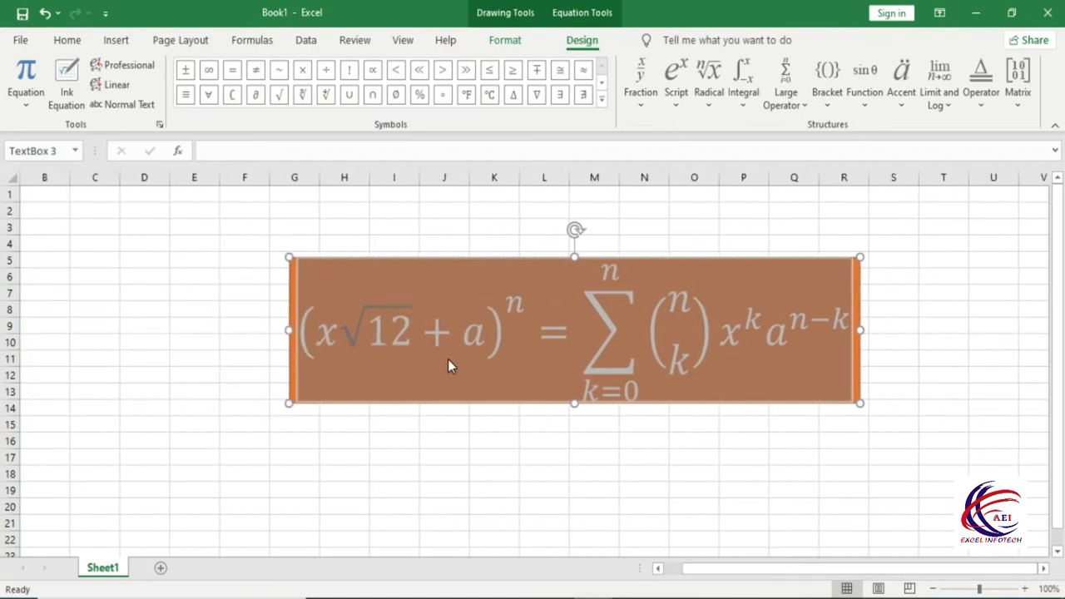
pyautogui.click(345, 332)
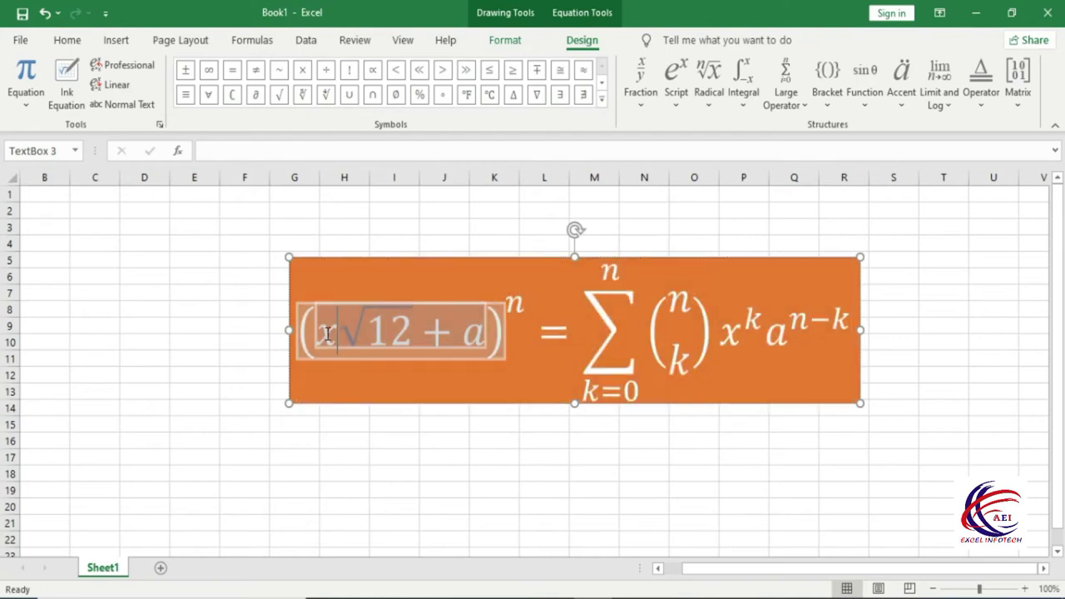
# Step: Insert ∞ from the Symbols gallery just before the equals sign, then select it
pyautogui.click(537, 341)
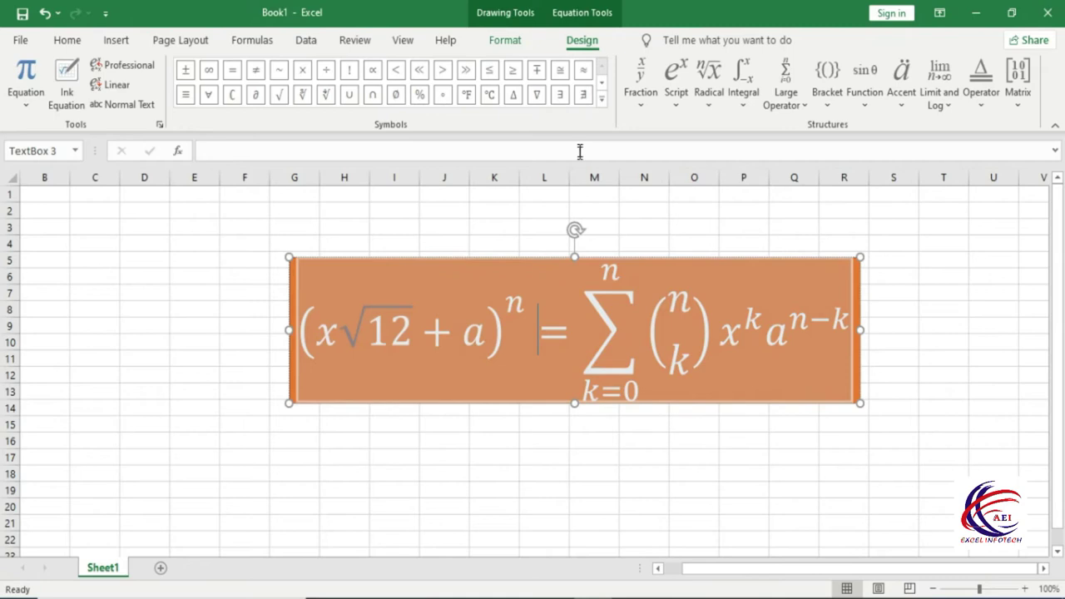
pyautogui.click(601, 98)
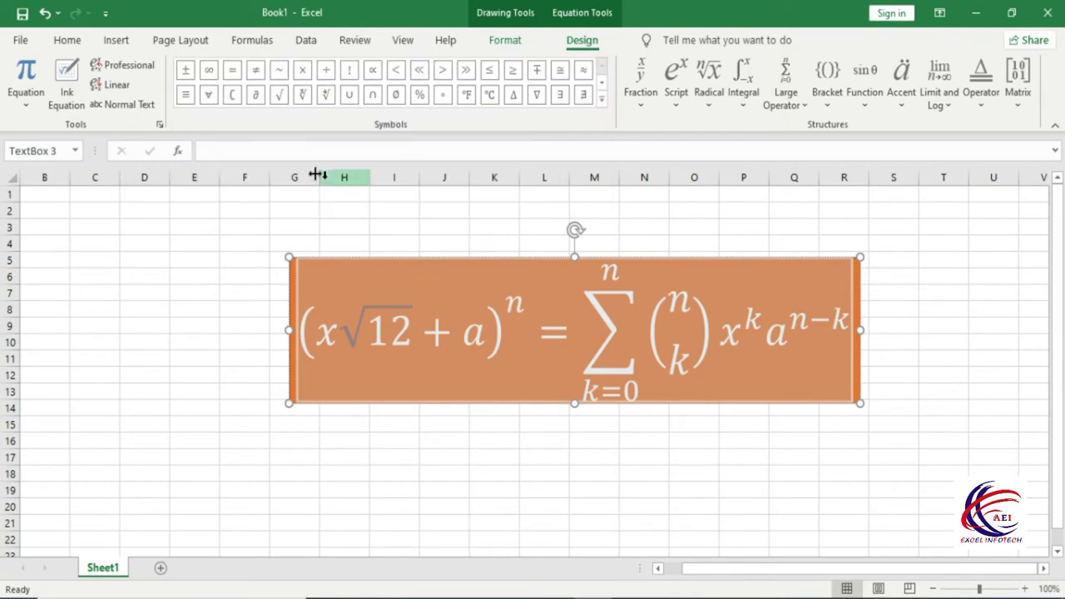
pyautogui.click(208, 72)
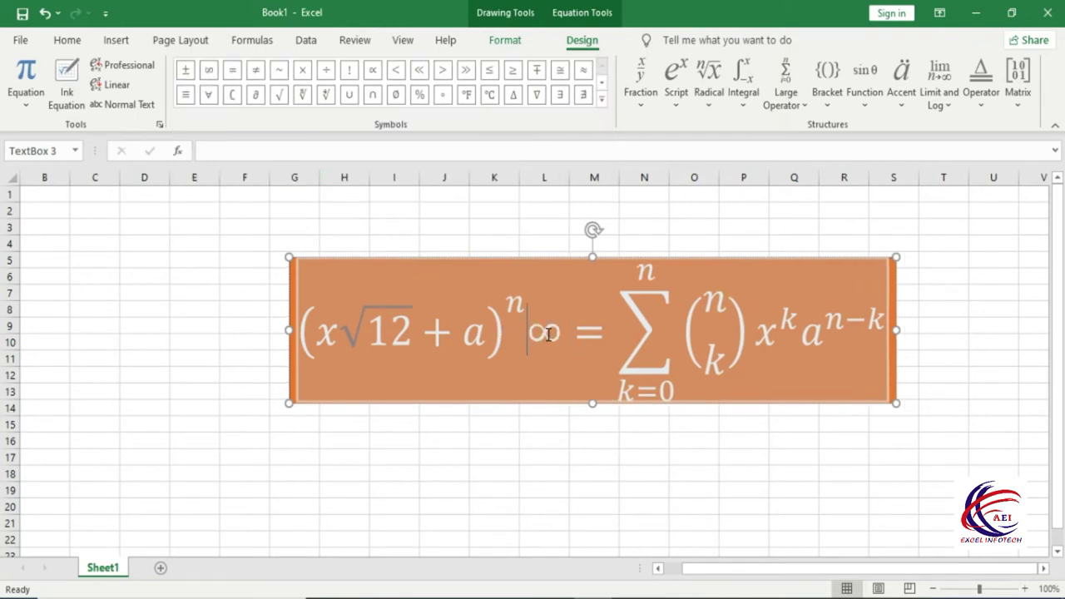
pyautogui.moveTo(528, 333); pyautogui.dragTo(561, 341)
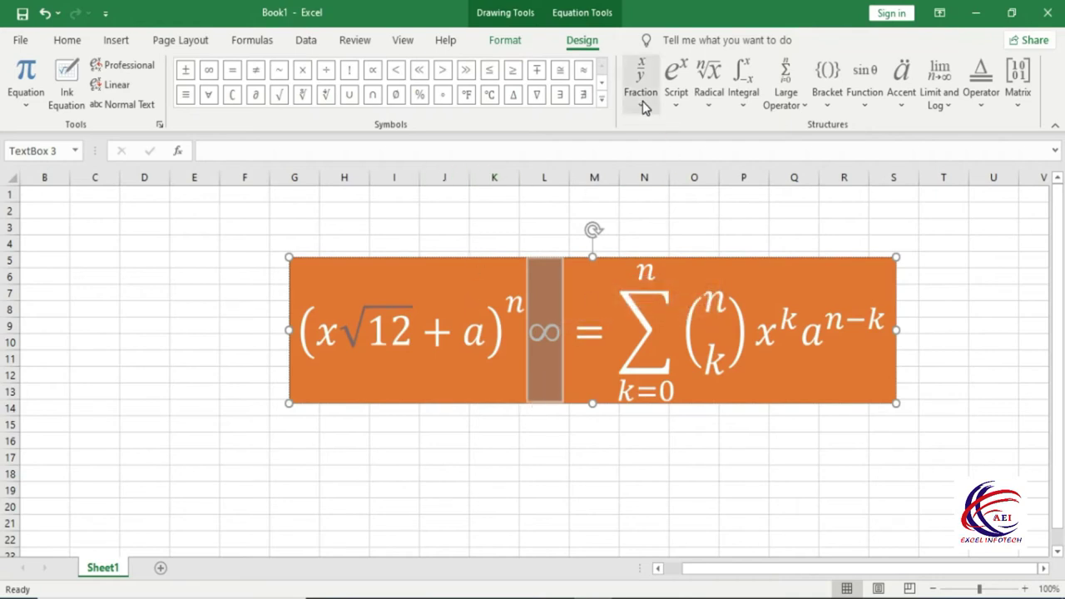
# Step: Replace the ∞ with a dy/dx fraction and add 2 so the numerator reads d2y
pyautogui.click(633, 110)
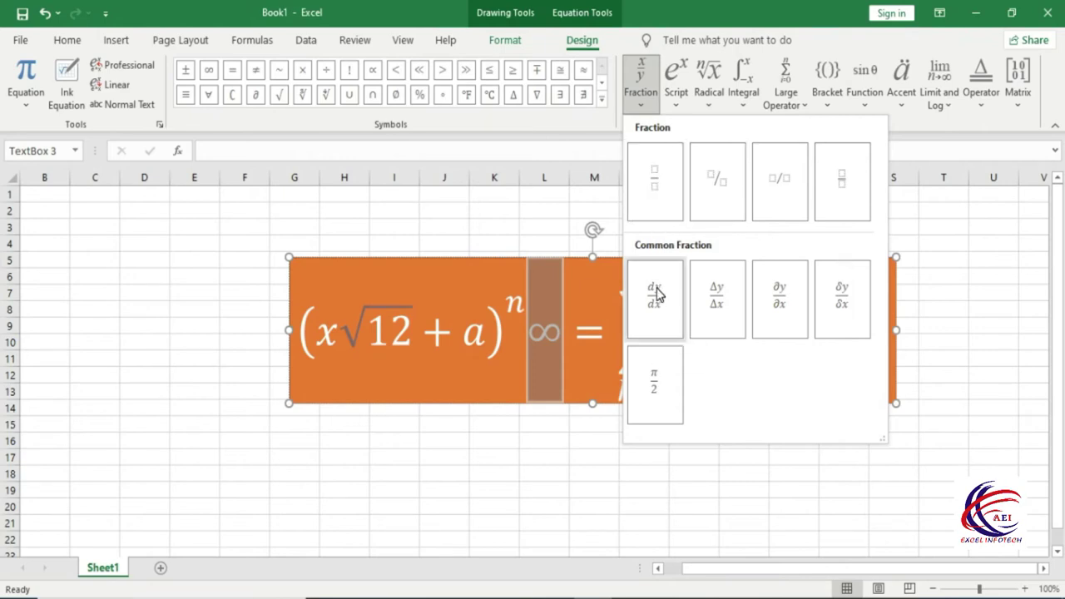
pyautogui.press('Escape')
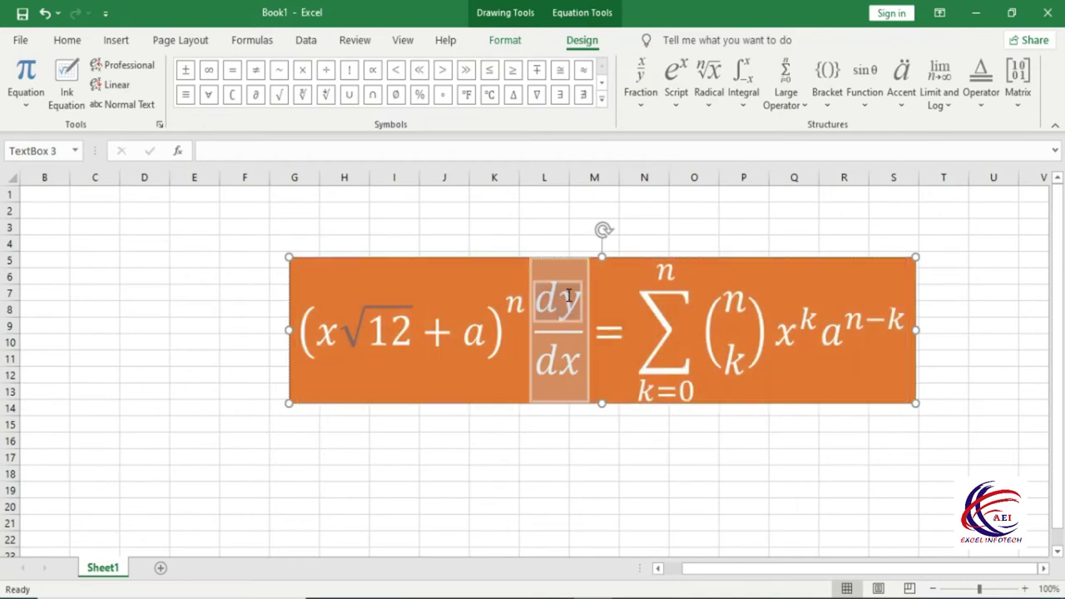
pyautogui.write('2')
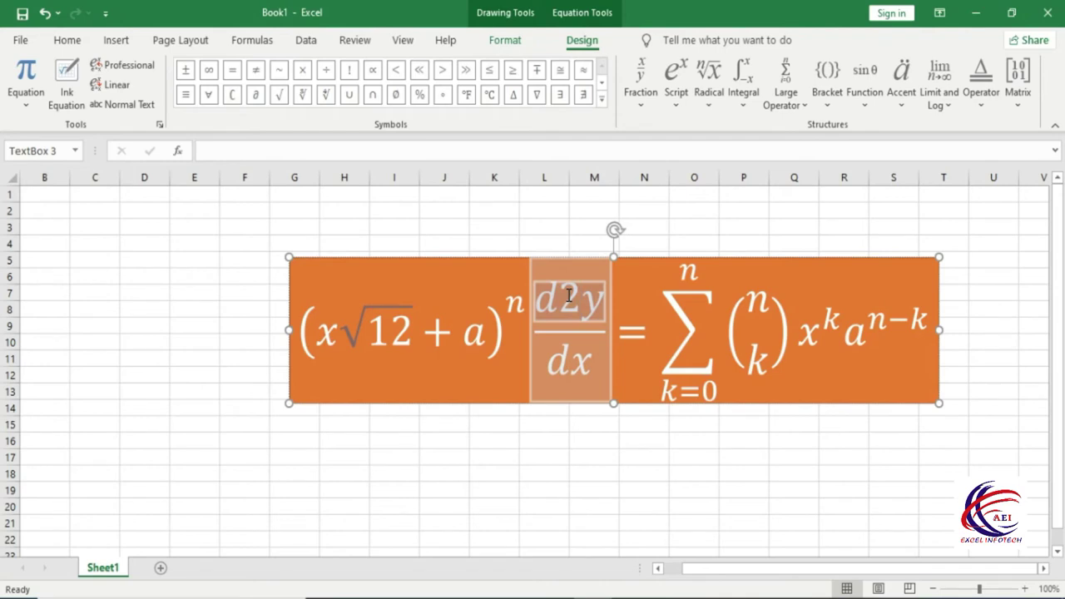
# Step: Browse the Radical, Large Operator, Bracket, Function, Accent and Operator galleries without changing anything
pyautogui.click(710, 104)
pyautogui.click(654, 160)
pyautogui.click(711, 108)
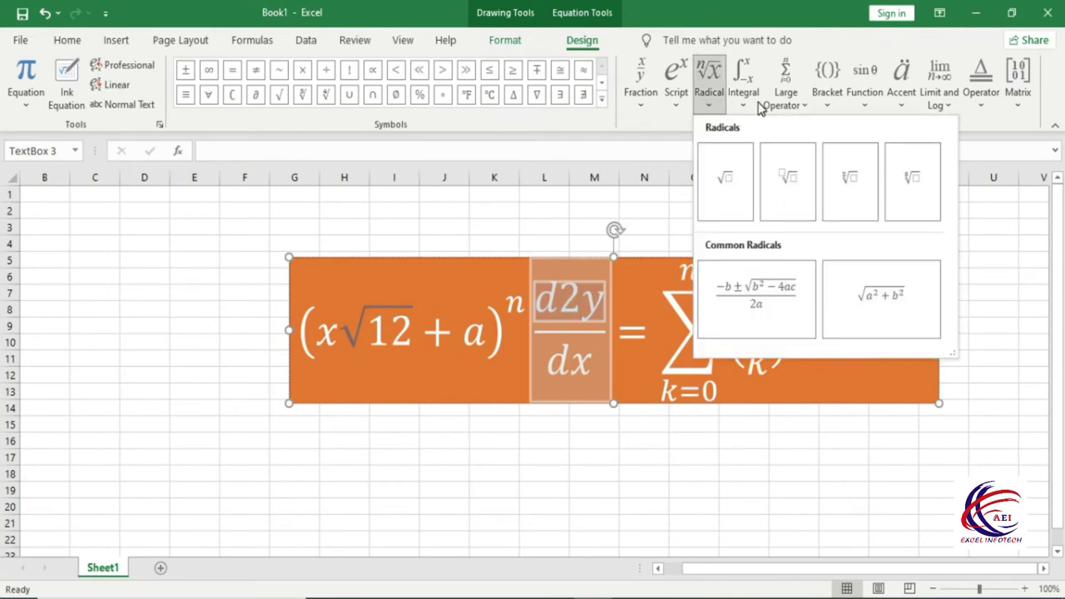
pyautogui.click(786, 98)
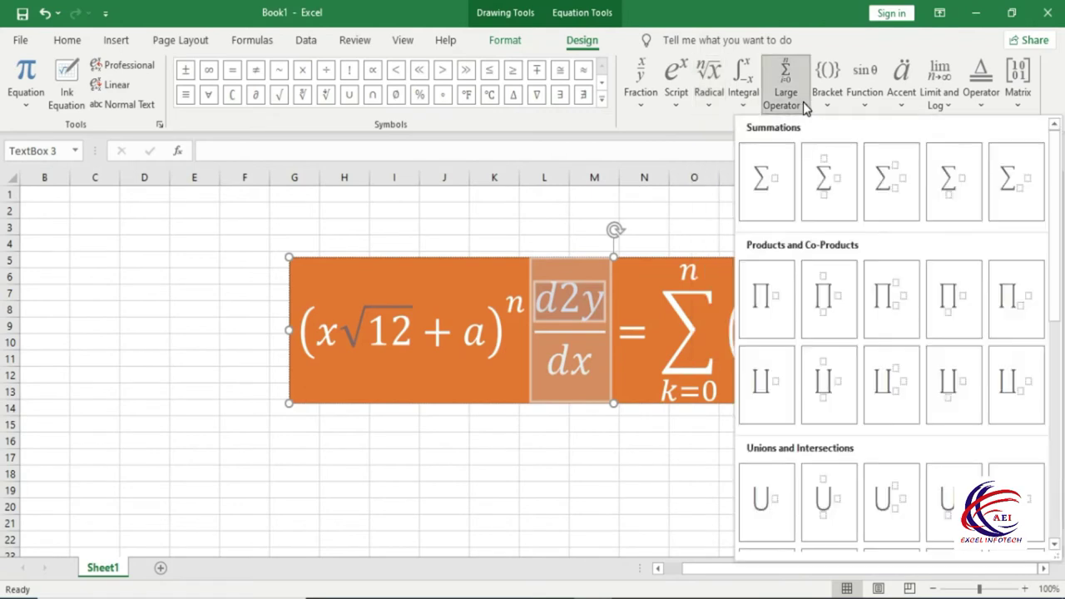
pyautogui.click(830, 104)
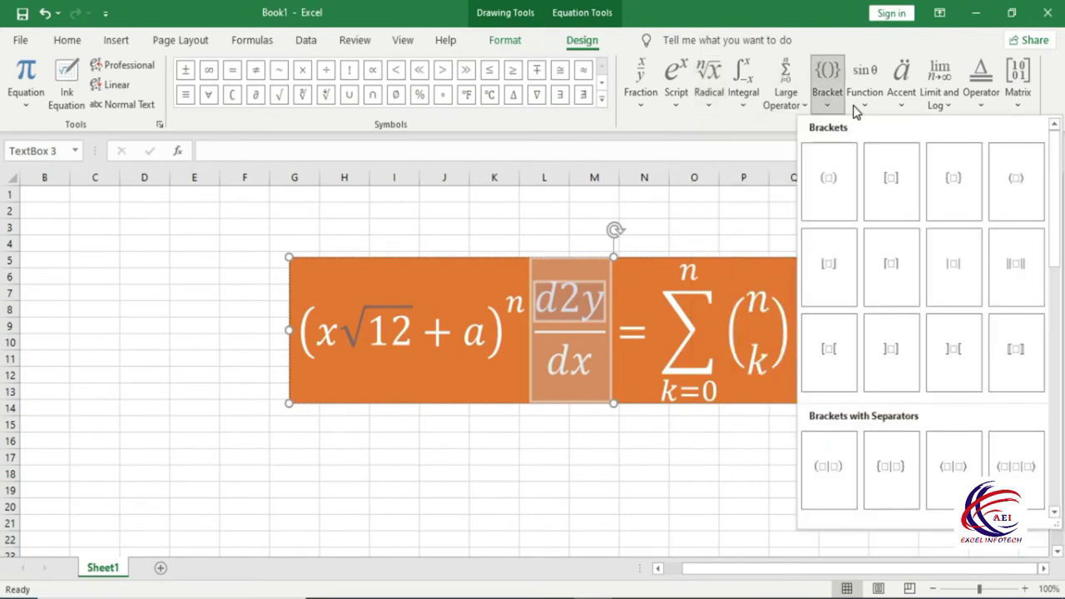
pyautogui.click(872, 106)
pyautogui.click(902, 106)
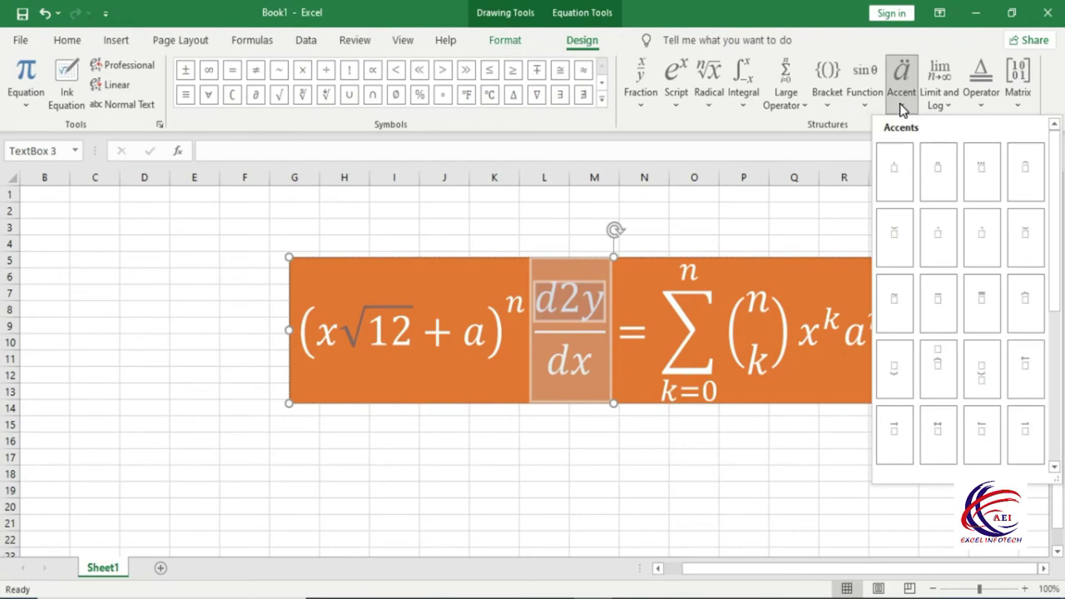
pyautogui.click(977, 103)
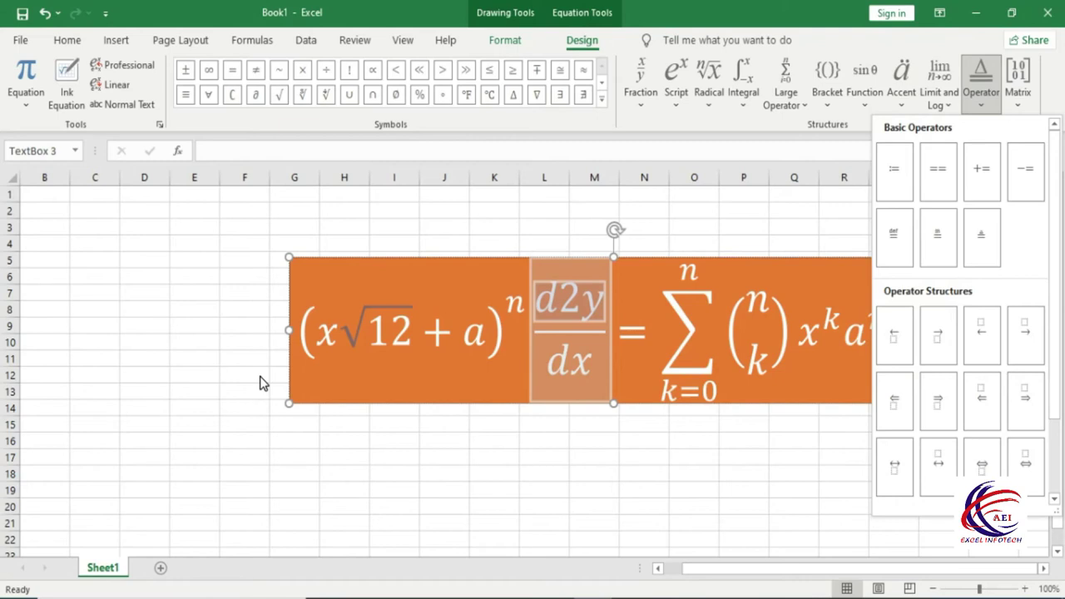
# Step: In cell C19, insert the copyright sign © followed by the pound sign £ from the Symbol dialog
pyautogui.click(118, 41)
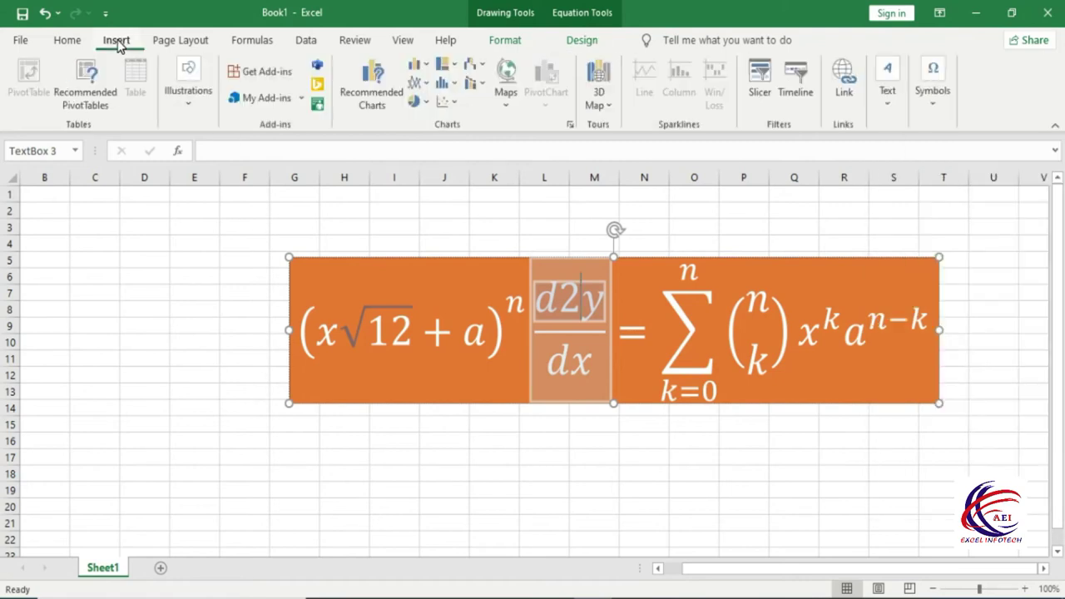
pyautogui.click(103, 491)
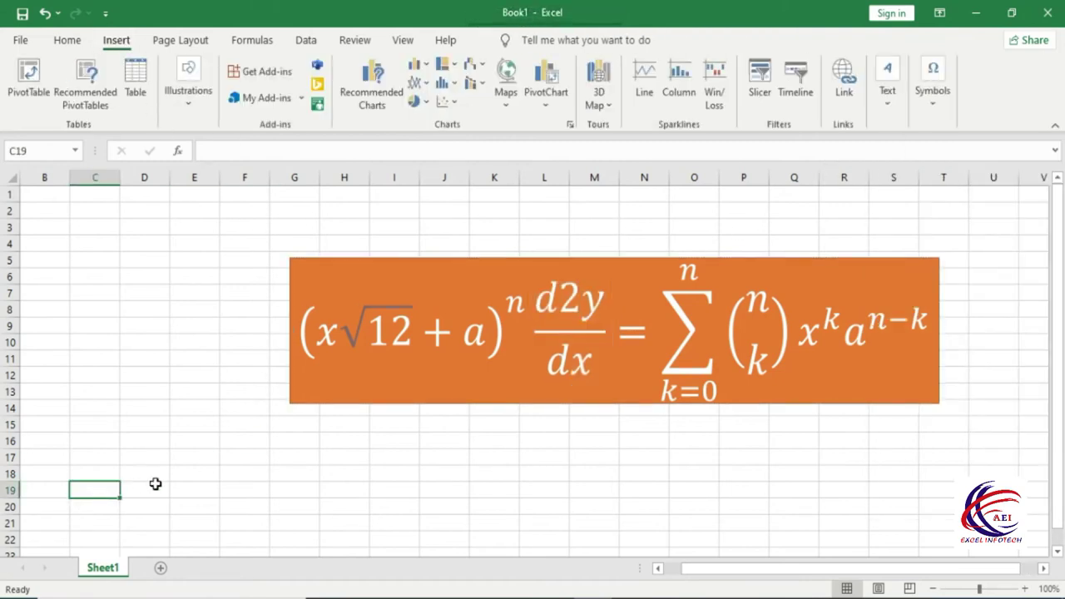
pyautogui.click(929, 122)
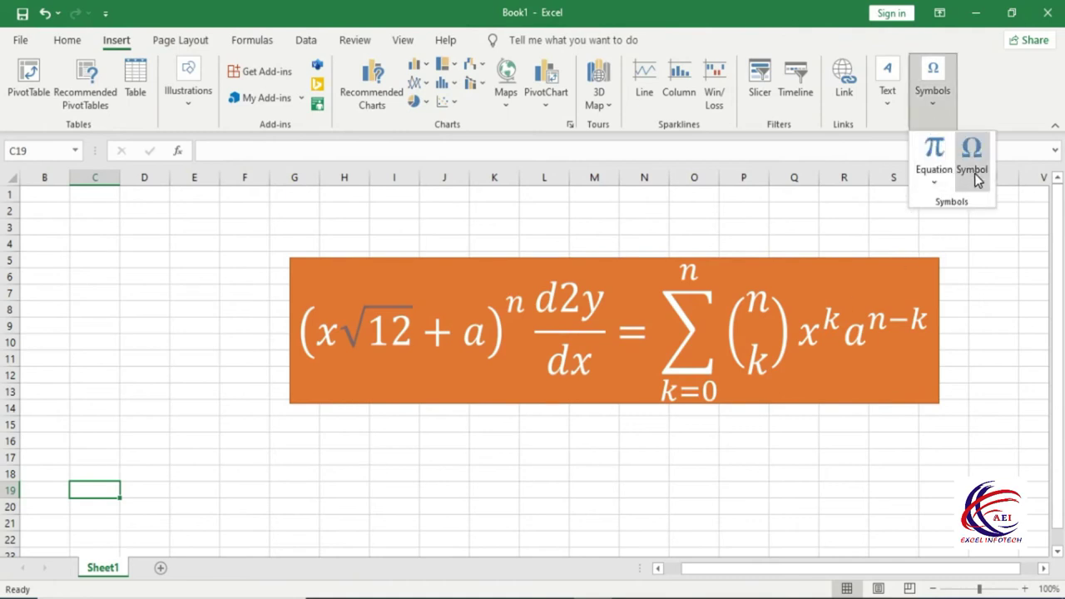
pyautogui.click(975, 171)
pyautogui.moveTo(618, 185); pyautogui.dragTo(383, 85)
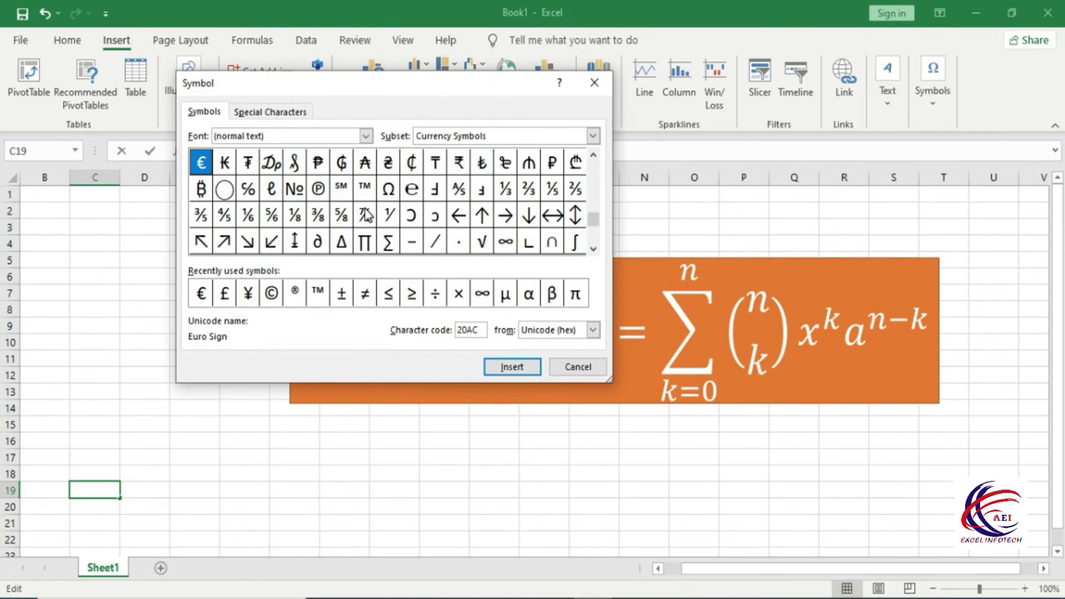
pyautogui.click(280, 294)
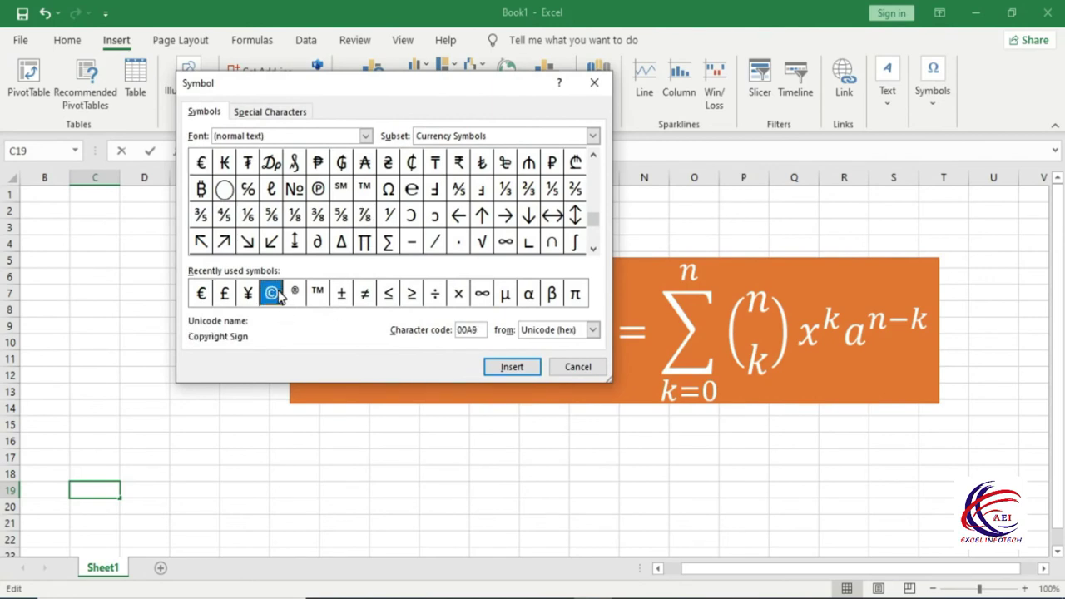
pyautogui.click(511, 368)
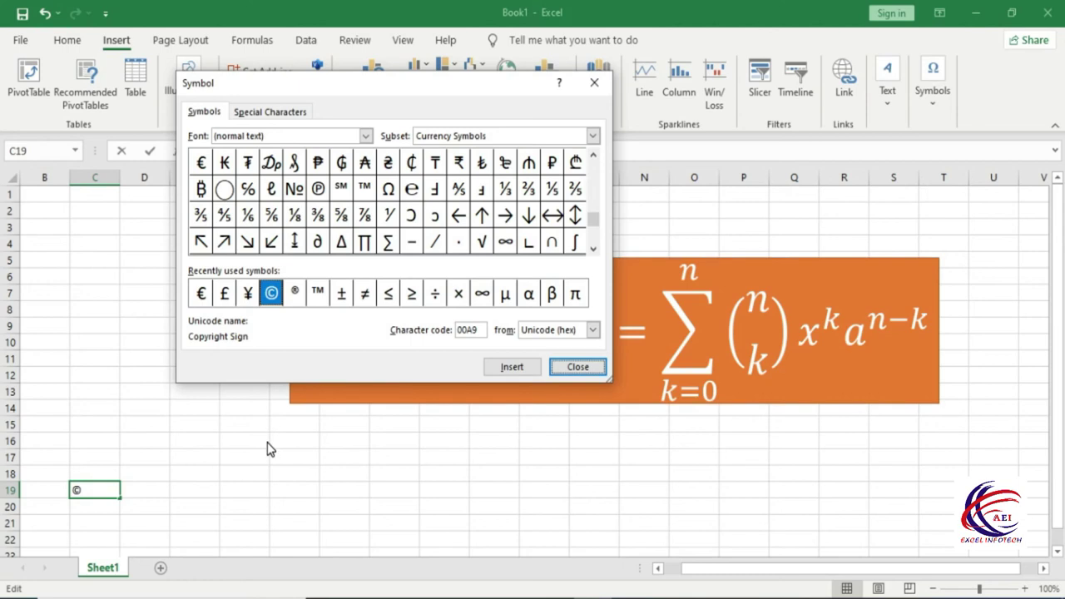
pyautogui.click(225, 296)
pyautogui.click(514, 368)
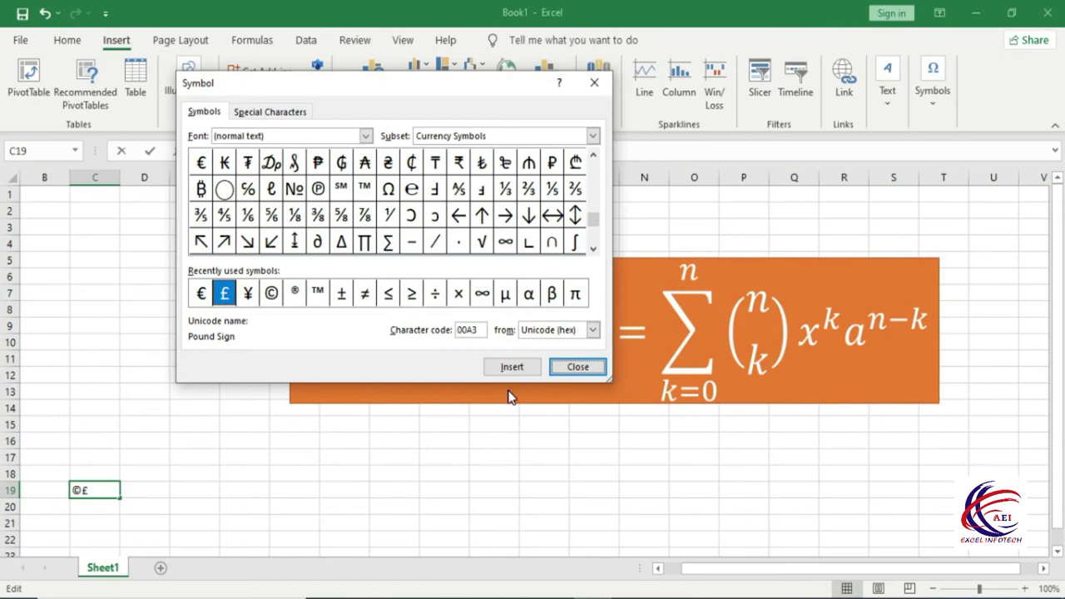
# Step: Insert the Trademark special character ™ into cell B3 and close the Symbol dialog
pyautogui.click(512, 367)
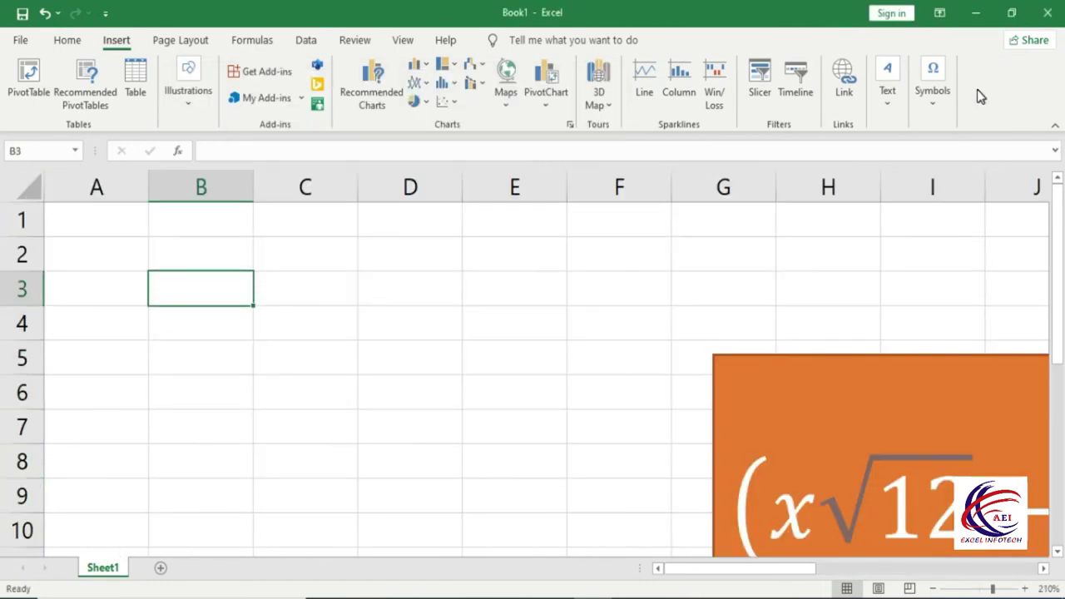
pyautogui.click(936, 96)
pyautogui.click(975, 173)
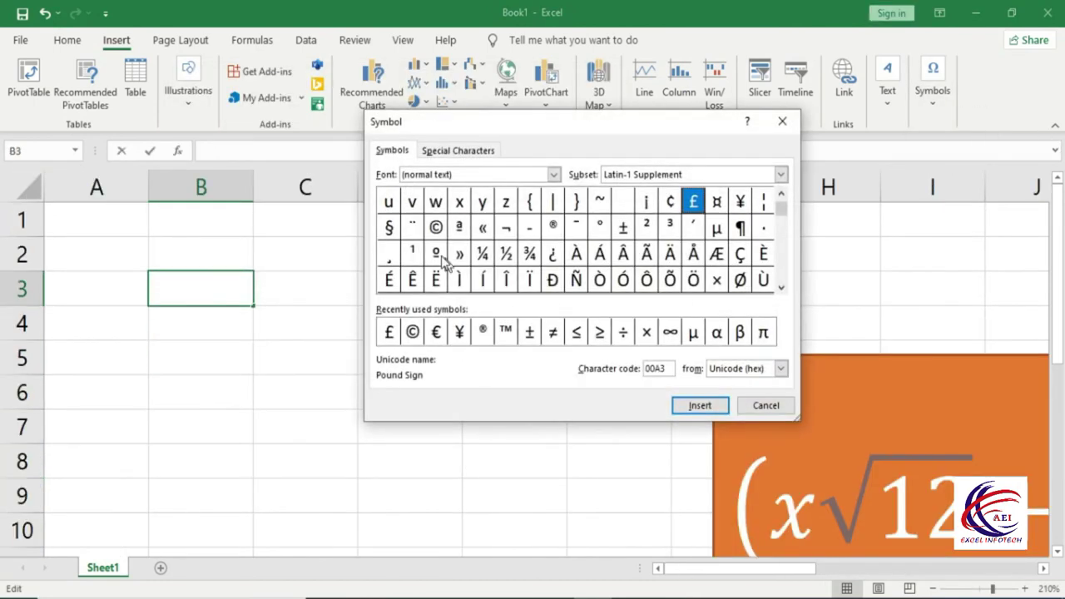
pyautogui.click(464, 151)
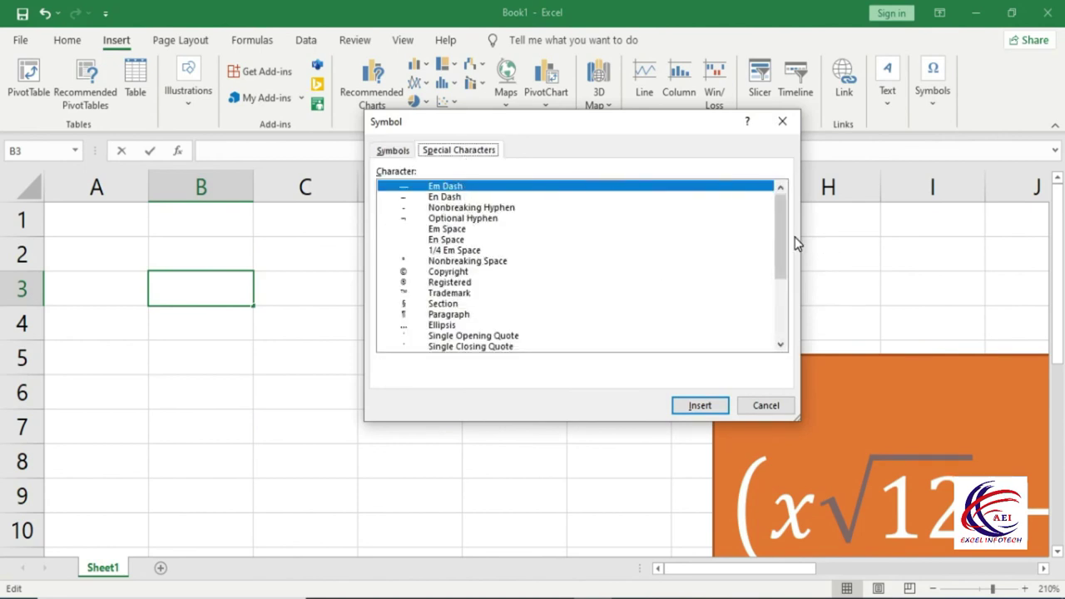
pyautogui.moveTo(779, 221)
pyautogui.mouseDown()
pyautogui.moveTo(790, 295)
pyautogui.moveTo(790, 224)
pyautogui.mouseUp()
pyautogui.click(475, 230)
pyautogui.click(436, 249)
pyautogui.click(440, 261)
pyautogui.click(441, 282)
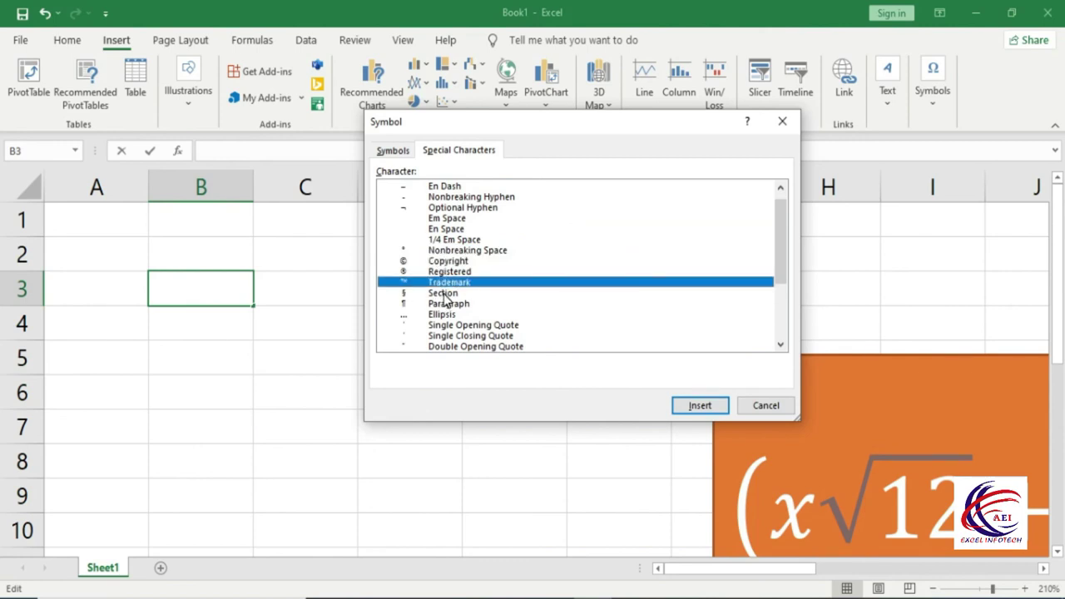
pyautogui.click(692, 403)
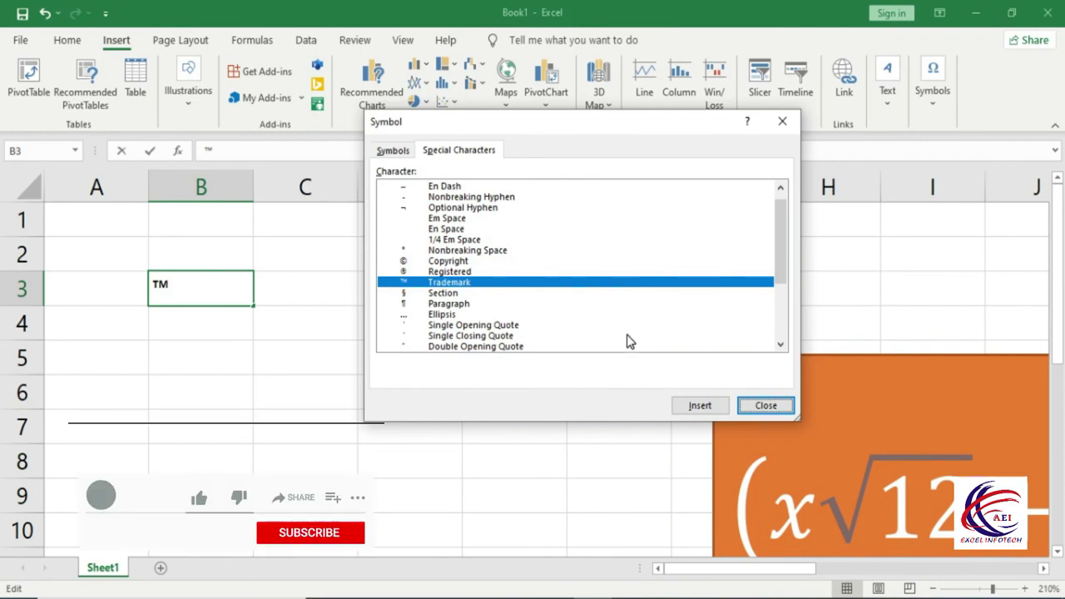
pyautogui.click(753, 407)
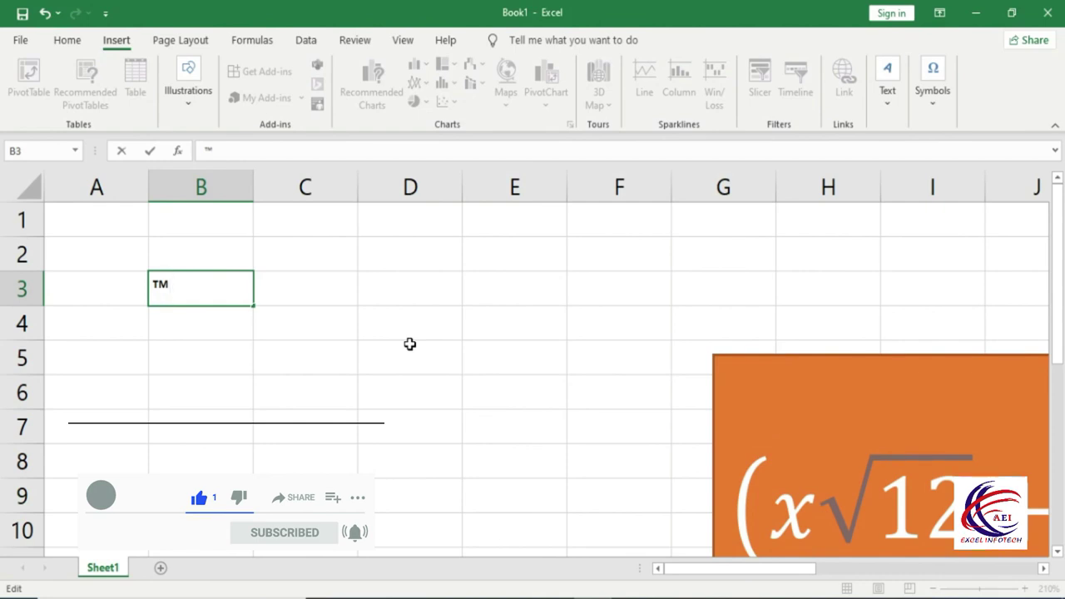